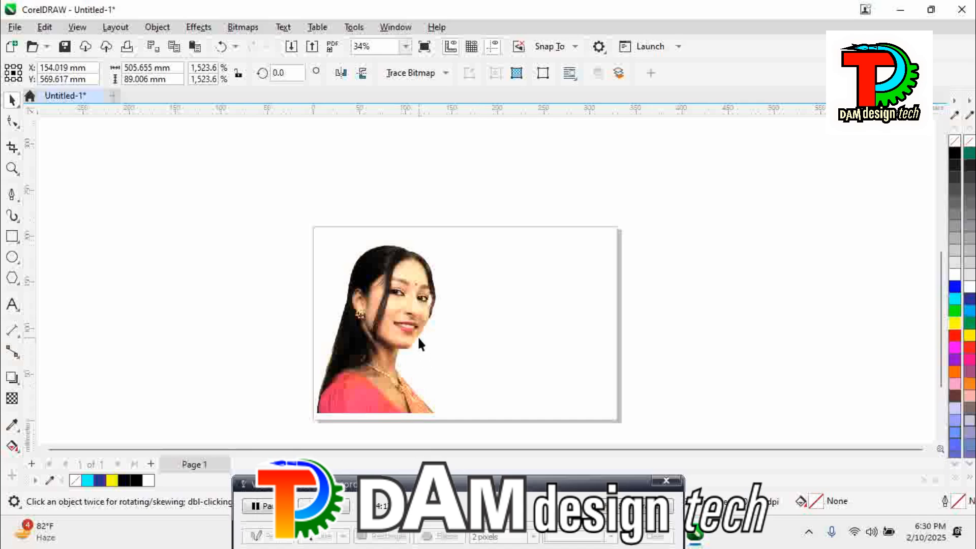
# - Place a copy of the portrait photo beside the original on the page
pyautogui.press('z')
pyautogui.moveTo(283, 232); pyautogui.dragTo(619, 435)
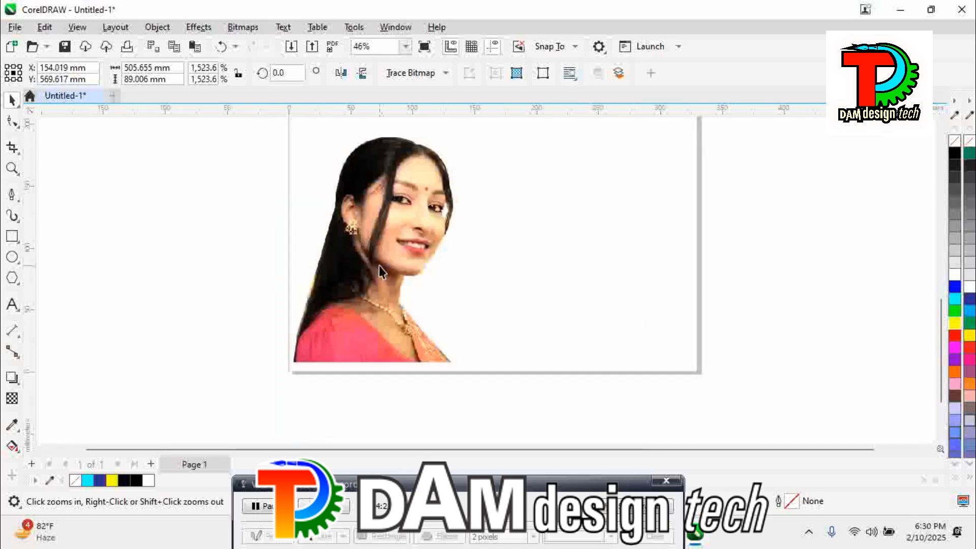
pyautogui.moveTo(383, 245); pyautogui.dragTo(551, 246)
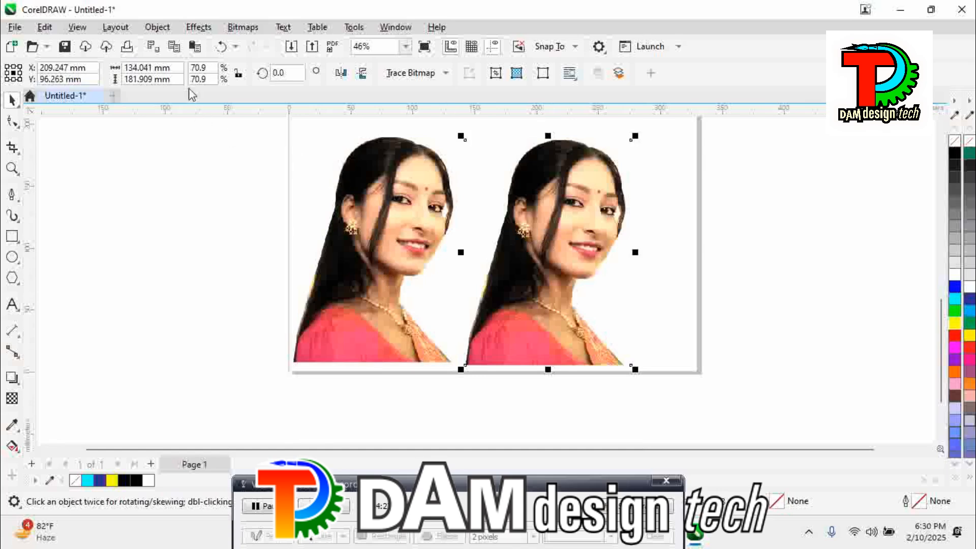
# - Convert the copied portrait to a 300 dpi Grayscale (8-bit) bitmap with anti-aliasing and transparent background
pyautogui.click(244, 31)
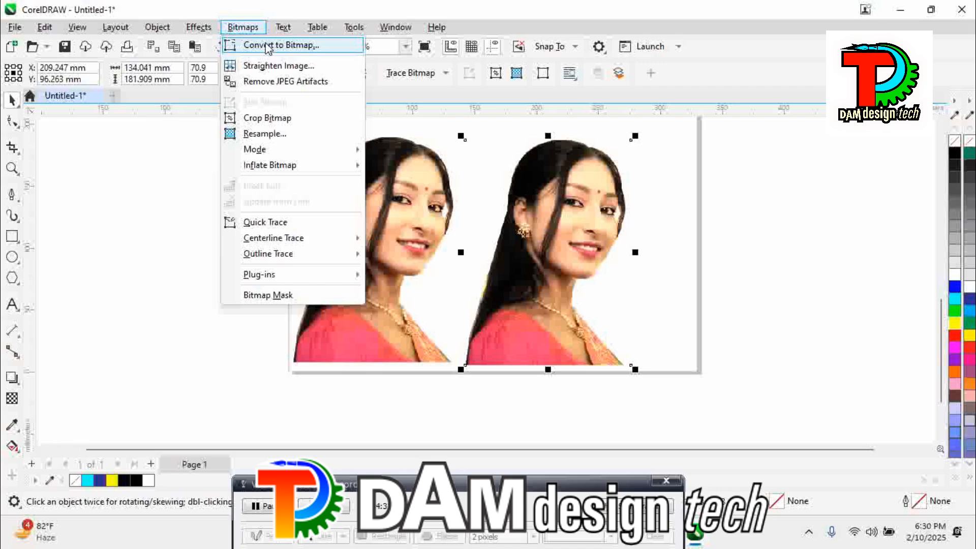
pyautogui.click(267, 46)
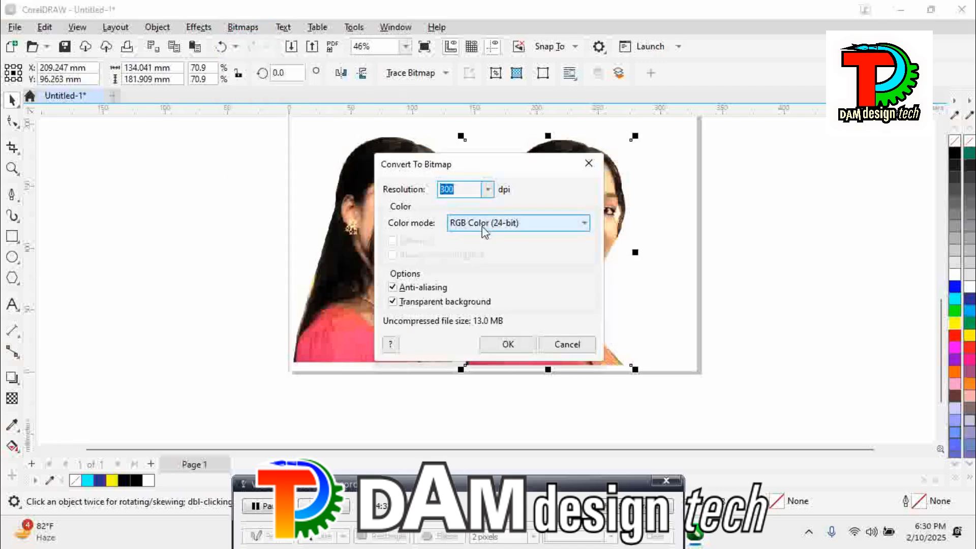
pyautogui.click(483, 227)
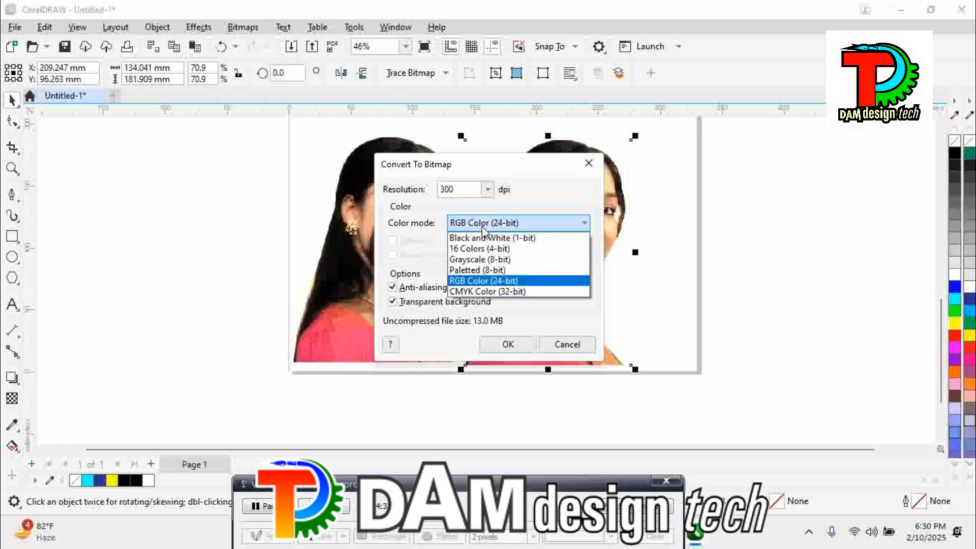
pyautogui.click(468, 259)
pyautogui.click(503, 344)
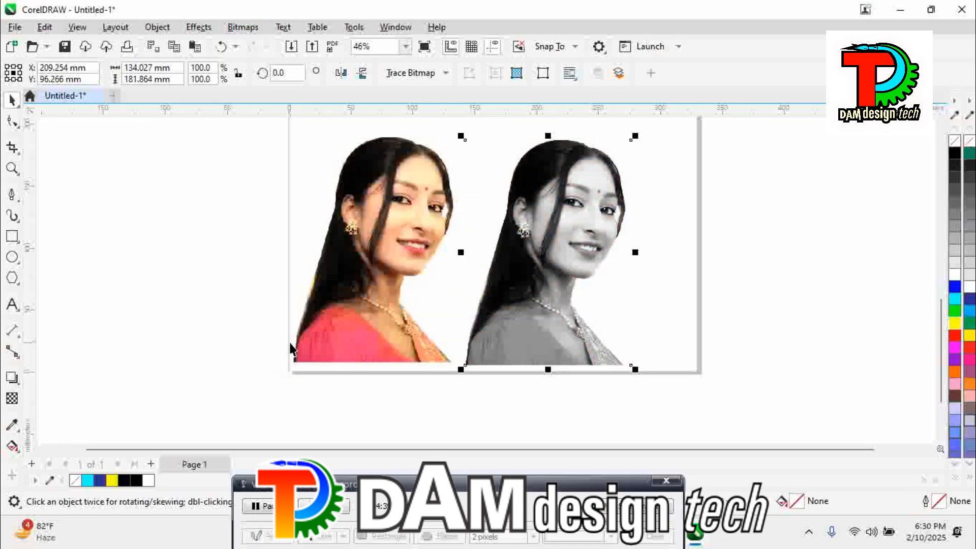
# - Apply a Gamma adjustment of 0.53 to the grayscale portrait
pyautogui.click(197, 29)
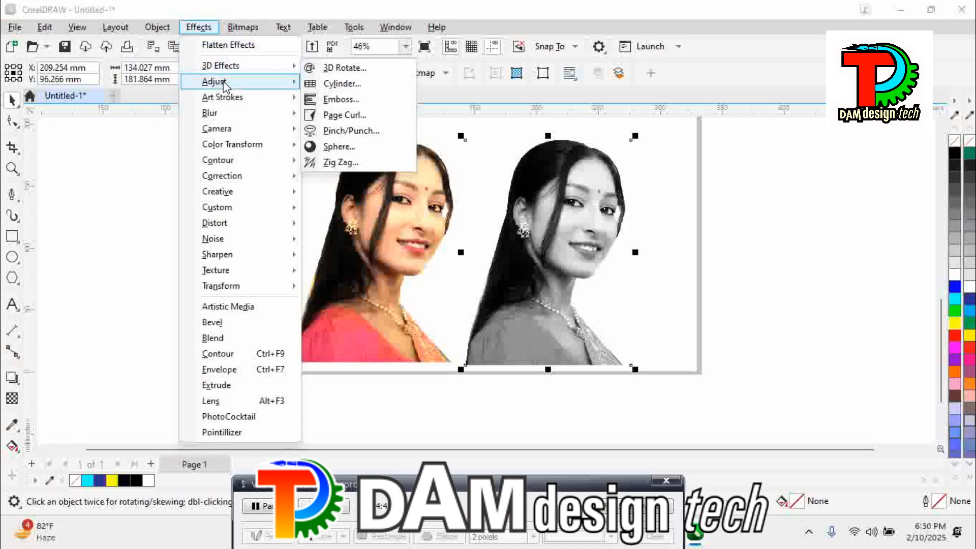
pyautogui.moveTo(224, 85)
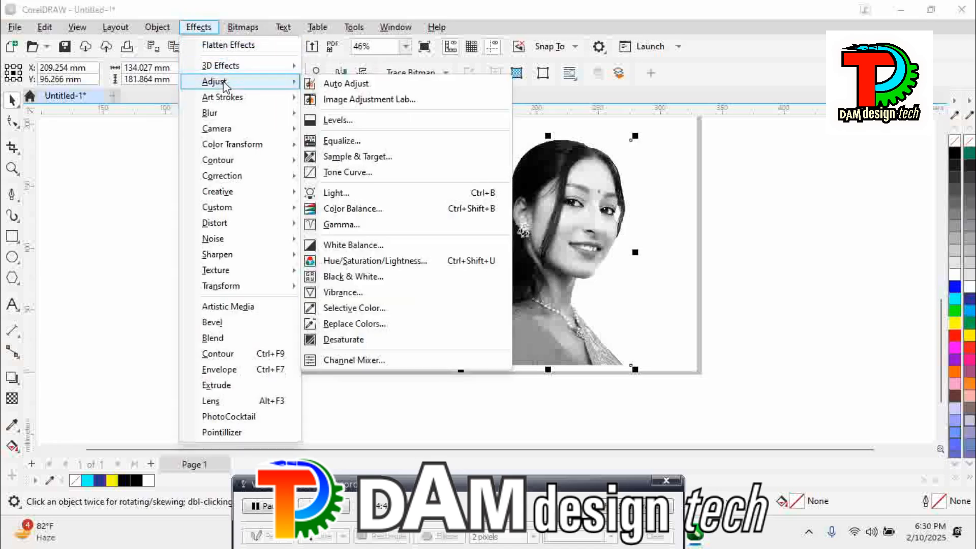
pyautogui.click(350, 229)
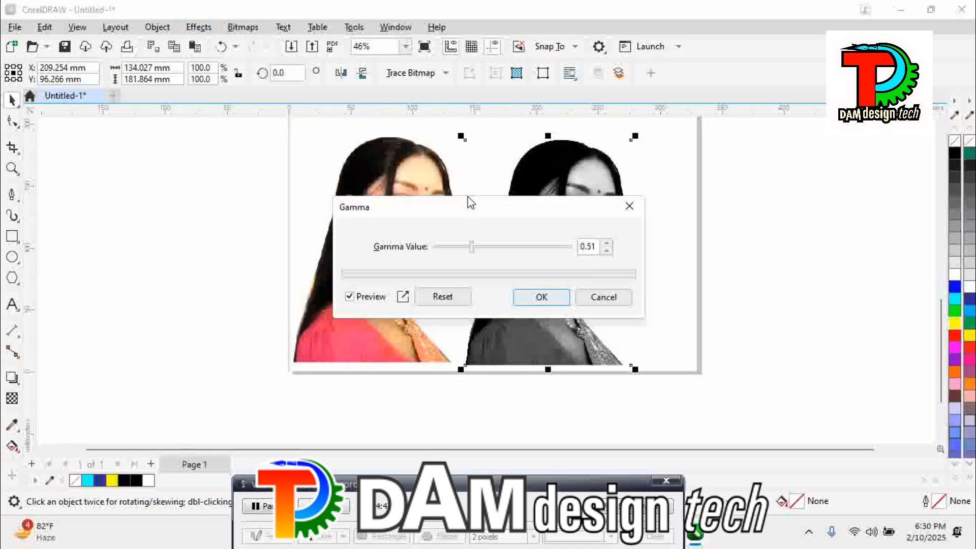
pyautogui.moveTo(463, 210); pyautogui.dragTo(660, 300)
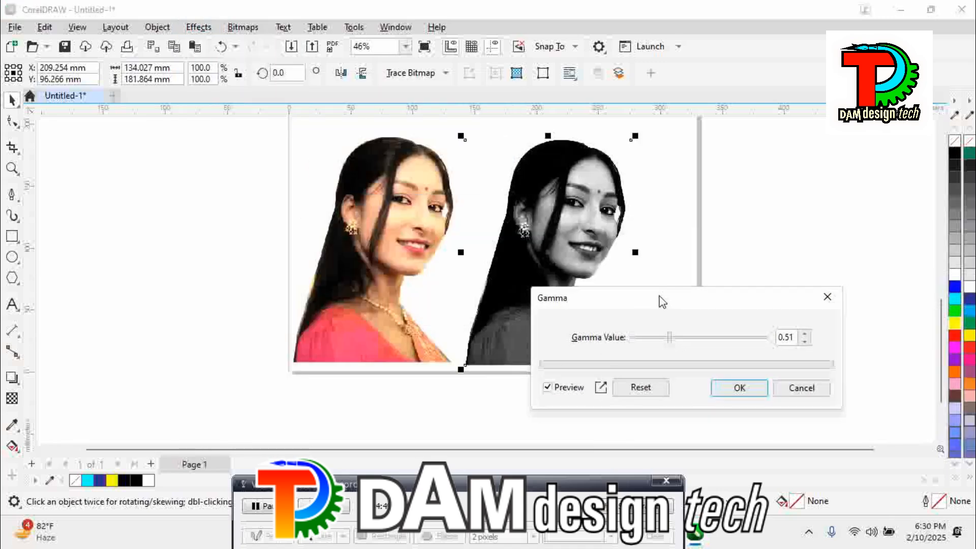
pyautogui.moveTo(670, 339); pyautogui.dragTo(671, 340)
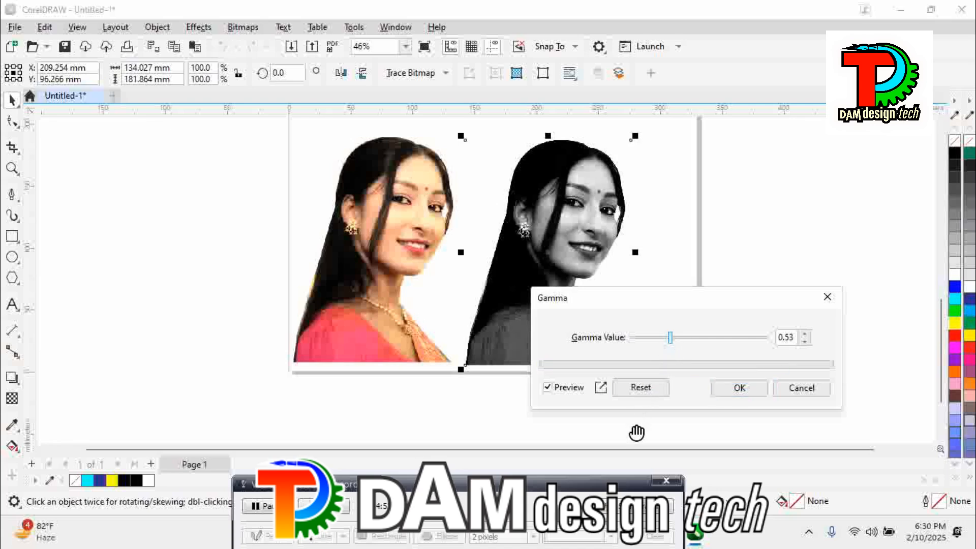
pyautogui.click(738, 387)
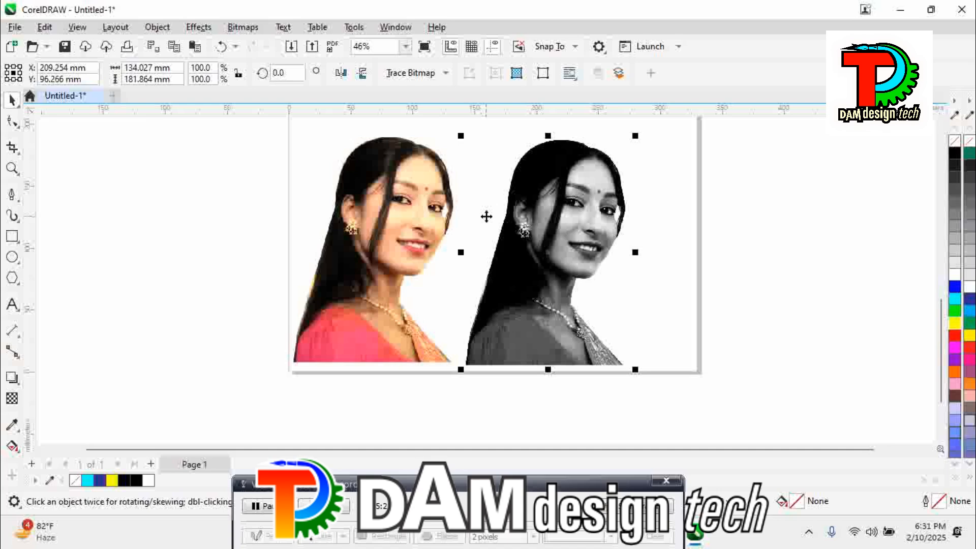
pyautogui.click(404, 81)
pyautogui.moveTo(438, 124)
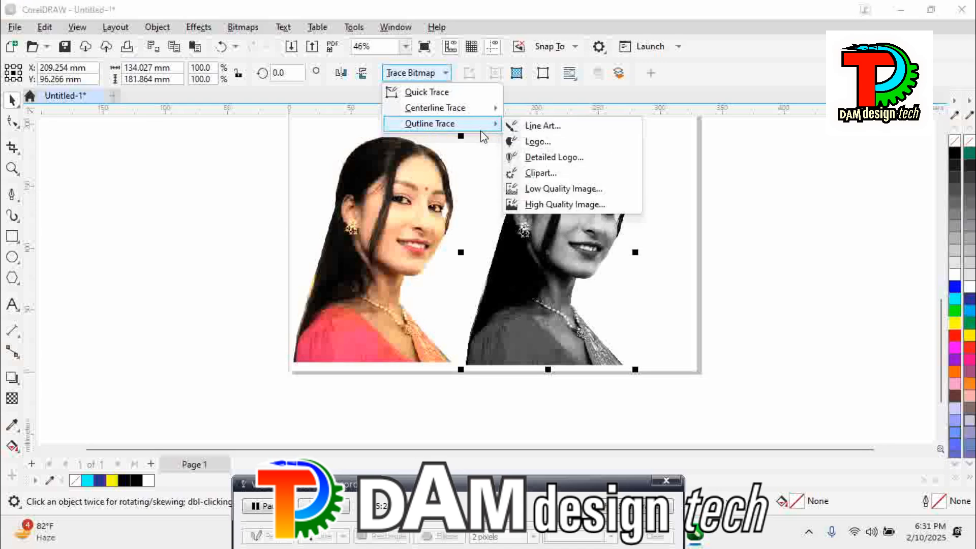
pyautogui.click(557, 204)
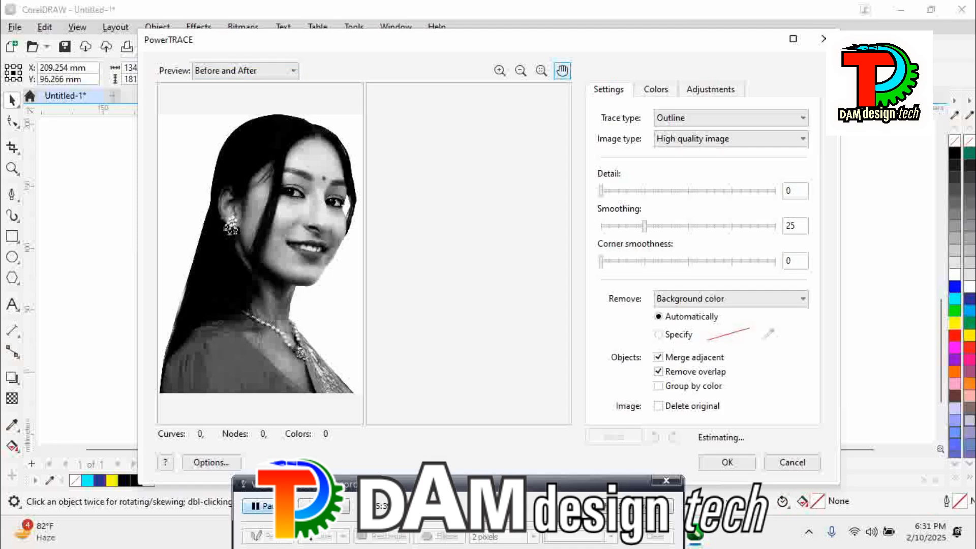
pyautogui.click(779, 463)
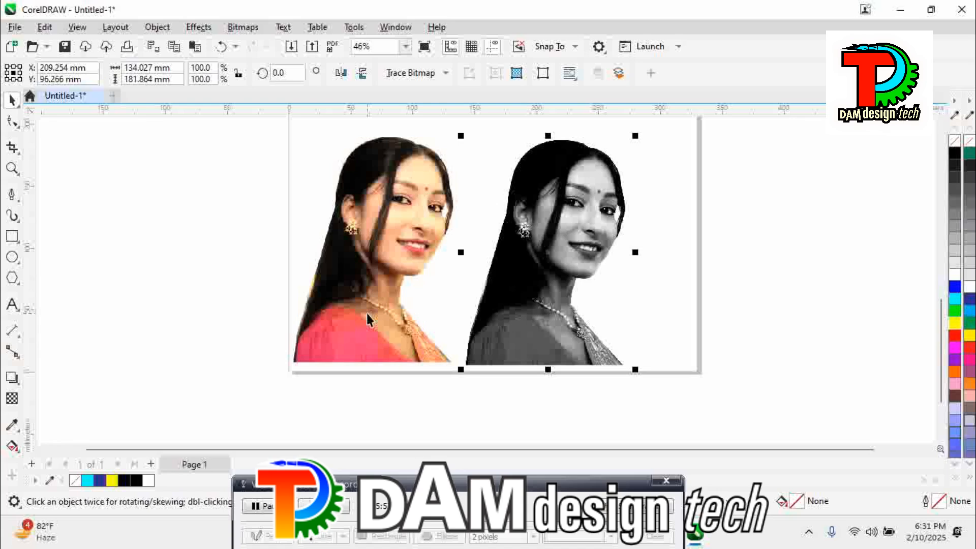
pyautogui.click(404, 75)
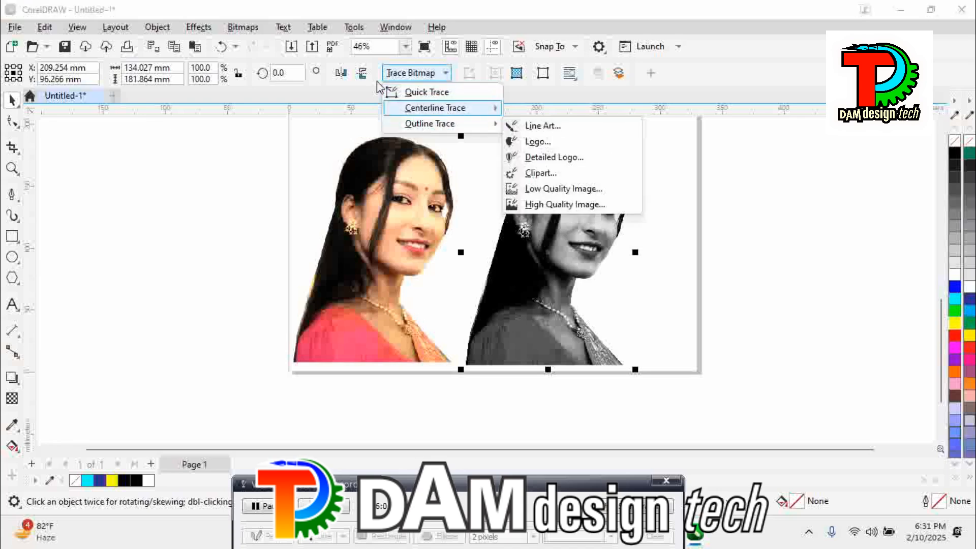
# - Convert the darkened grayscale portrait to a 300 dpi Black and White (1-bit) bitmap and inspect its facial detail
pyautogui.click(240, 28)
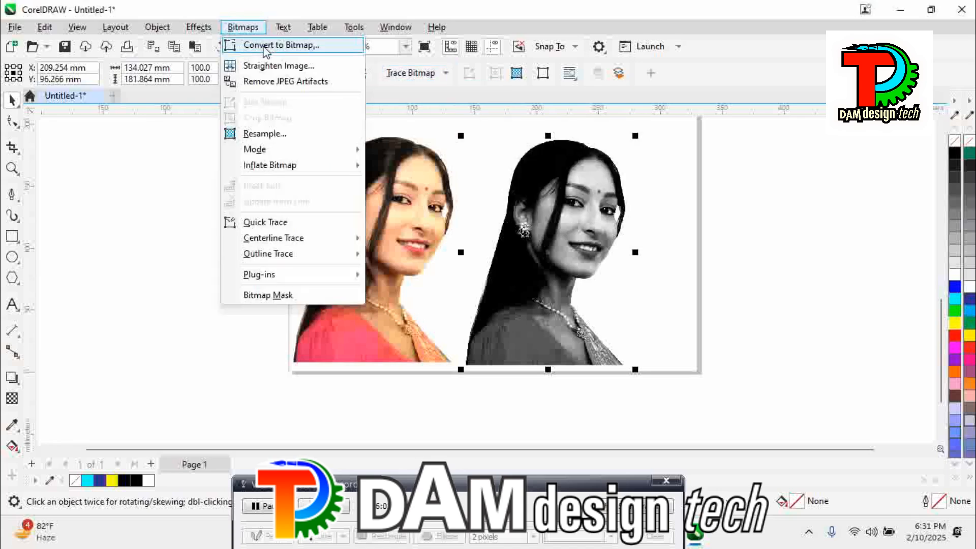
pyautogui.click(265, 45)
pyautogui.click(496, 225)
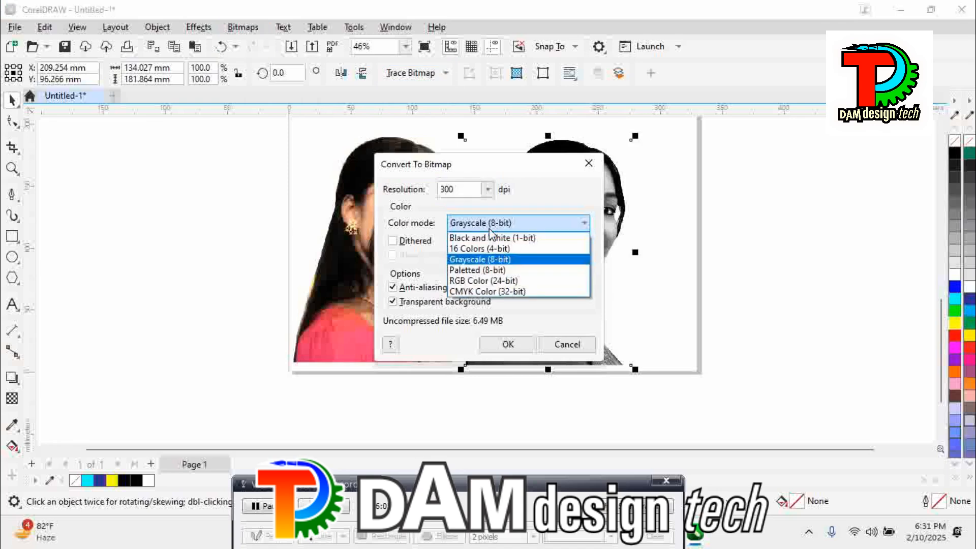
pyautogui.click(477, 239)
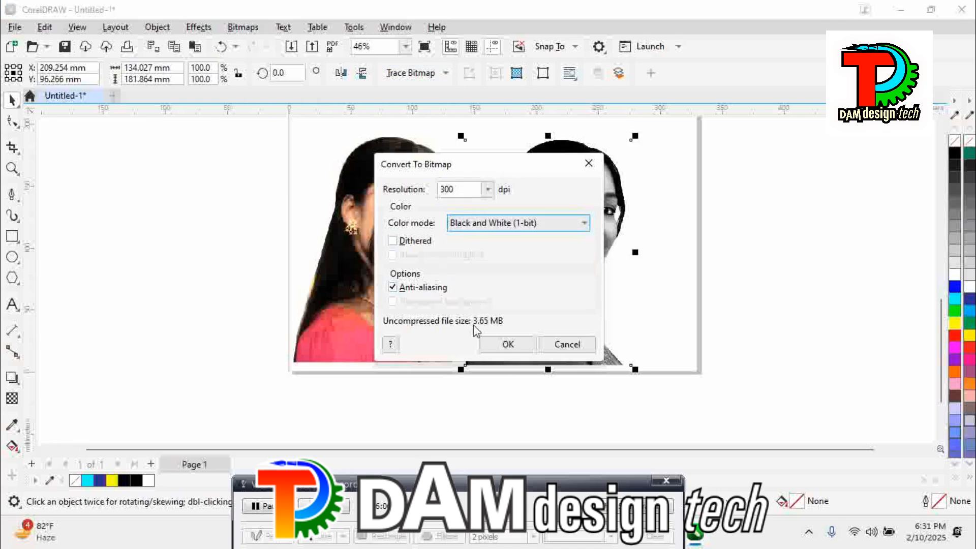
pyautogui.click(506, 344)
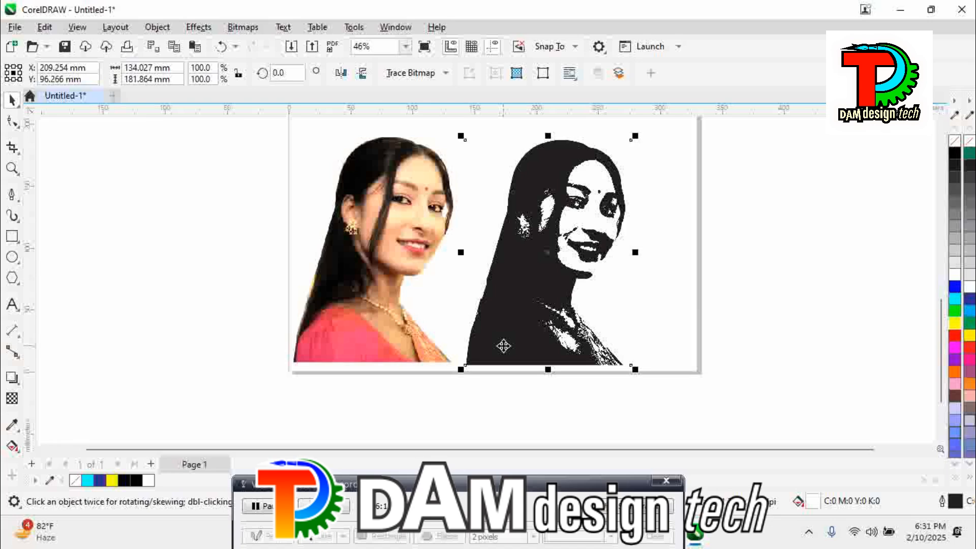
pyautogui.scroll(2, 595, 239)
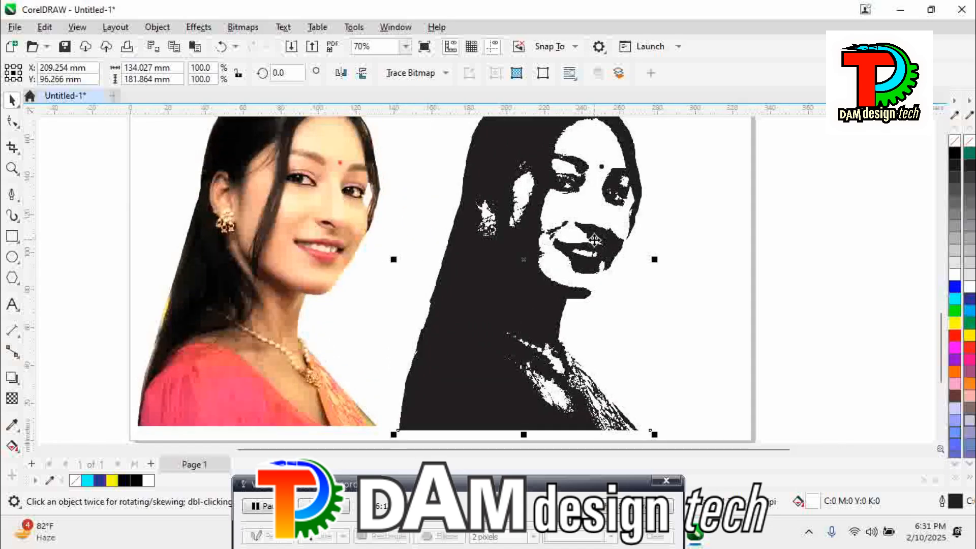
pyautogui.scroll(-2, 594, 240)
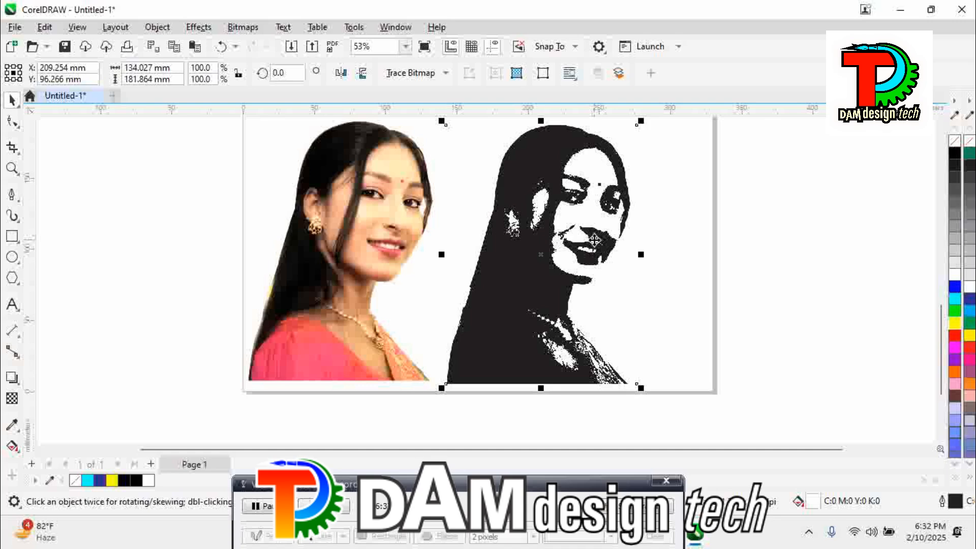
# - Undo the black-and-white conversion, gamma adjustment, grayscale conversion and duplication, leaving only the original photo
pyautogui.hotkey('ctrl', 'z')
pyautogui.hotkey('ctrl', 'z')
pyautogui.hotkey('ctrl', 'z')
pyautogui.hotkey('ctrl', 'z')
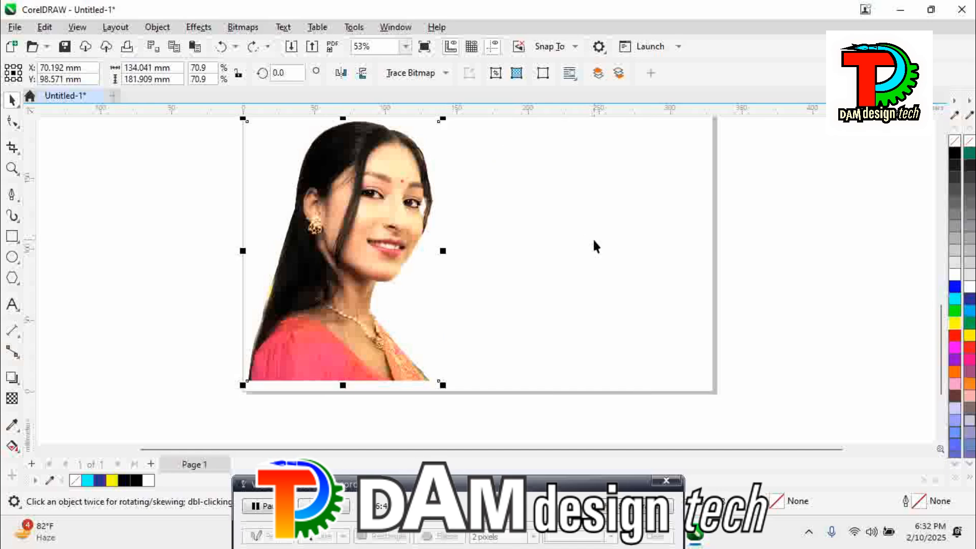
# - Duplicate the colour portrait beside the original and convert the copy to a 300 dpi Black and White (1-bit) bitmap
pyautogui.moveTo(355, 218); pyautogui.dragTo(583, 226)
pyautogui.rightClick(584, 224)
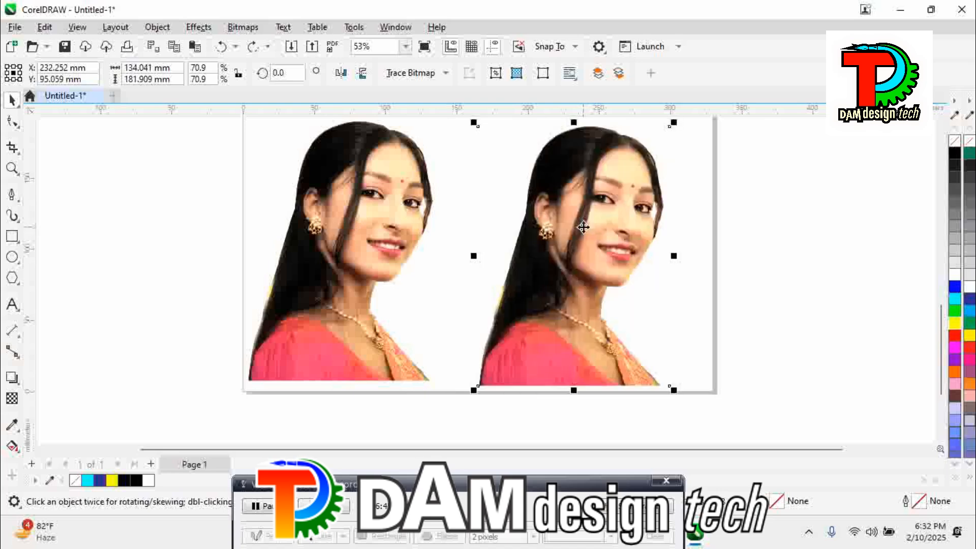
pyautogui.click(243, 27)
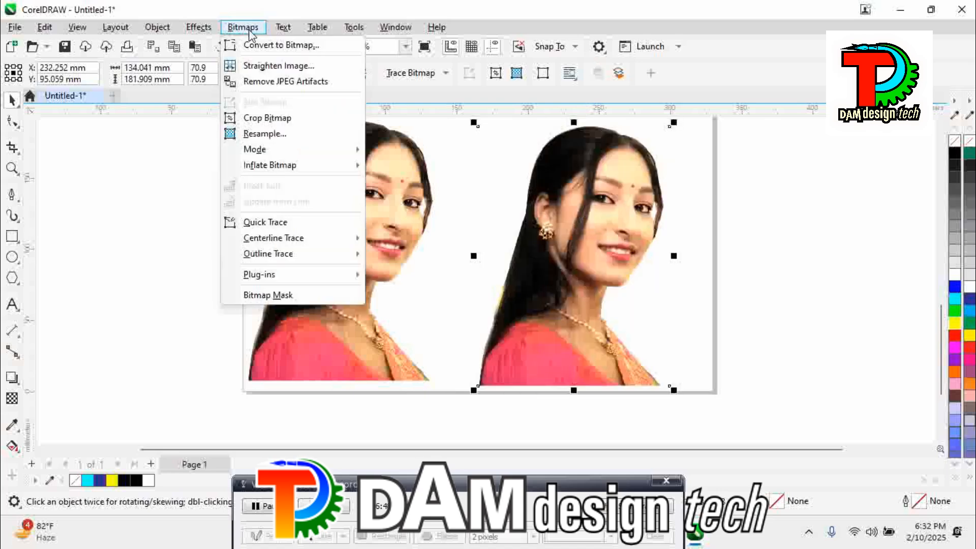
pyautogui.click(283, 46)
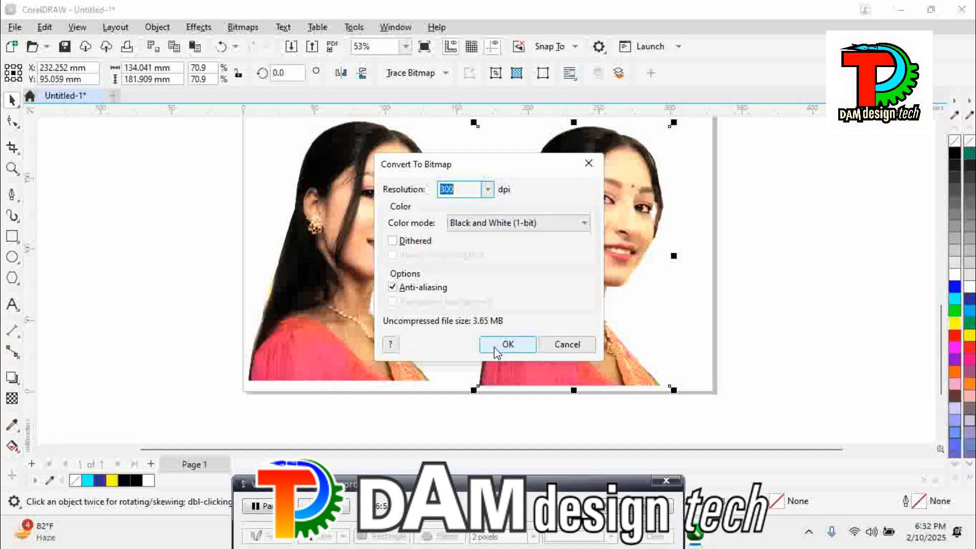
pyautogui.click(507, 344)
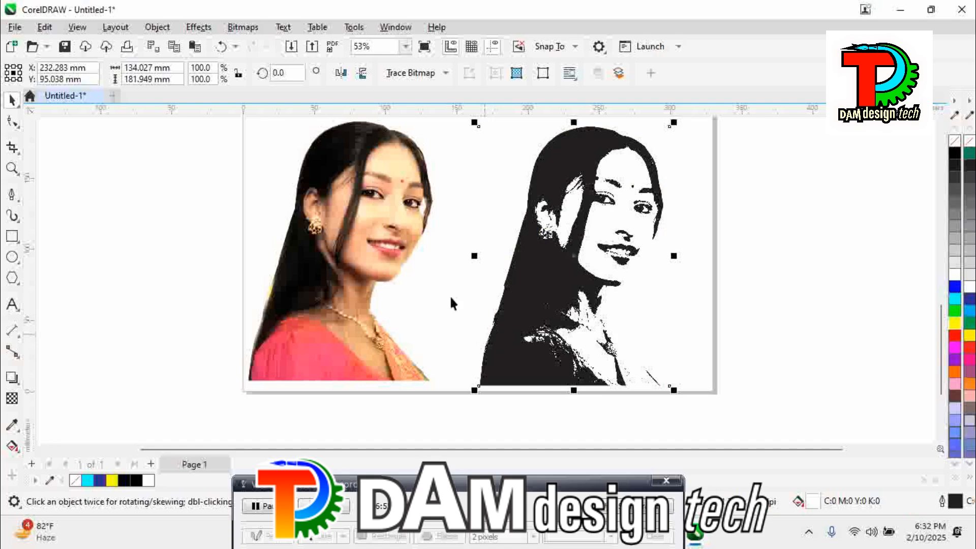
# - Set up a High Quality Image outline trace of the black-and-white portrait, with the background colour removal set to Specify
pyautogui.click(411, 72)
pyautogui.moveTo(438, 124)
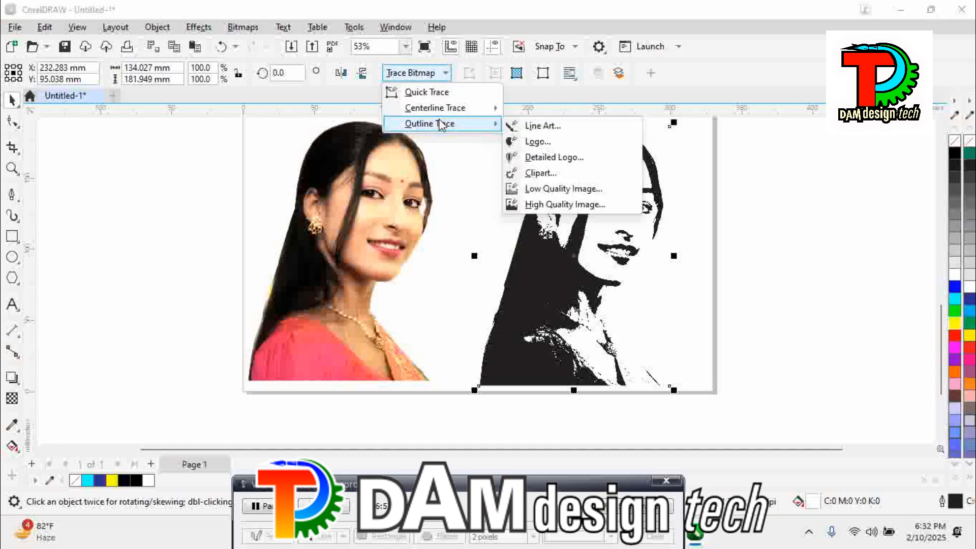
pyautogui.click(587, 207)
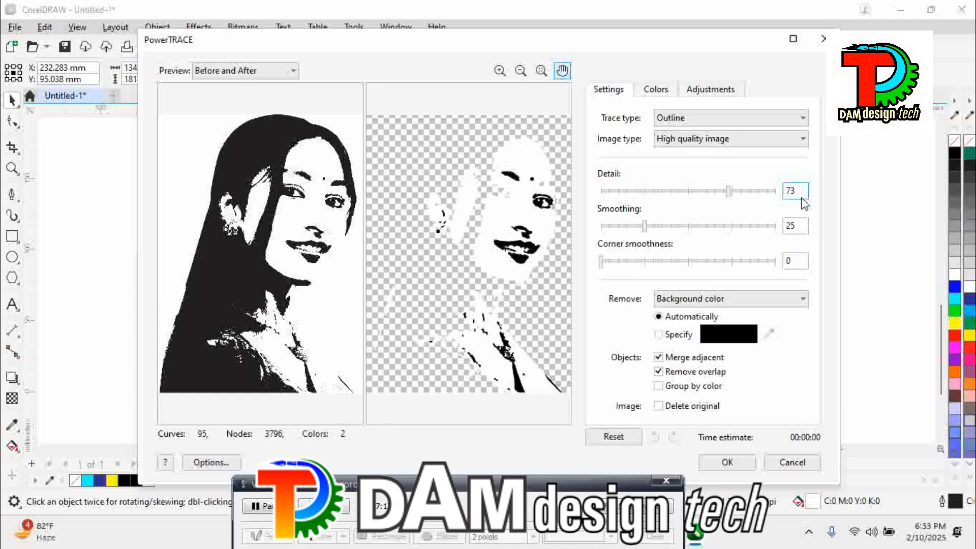
pyautogui.click(658, 335)
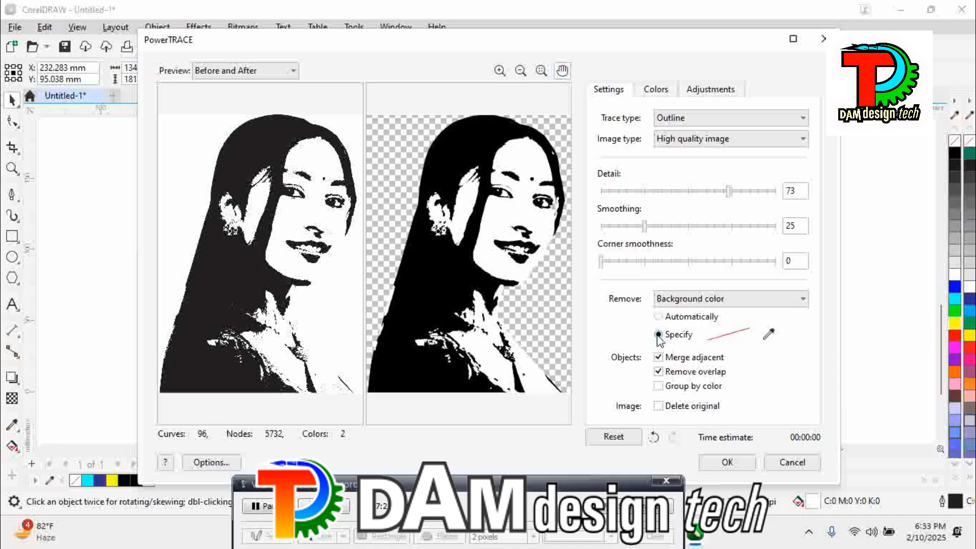
pyautogui.scroll(1, 494, 191)
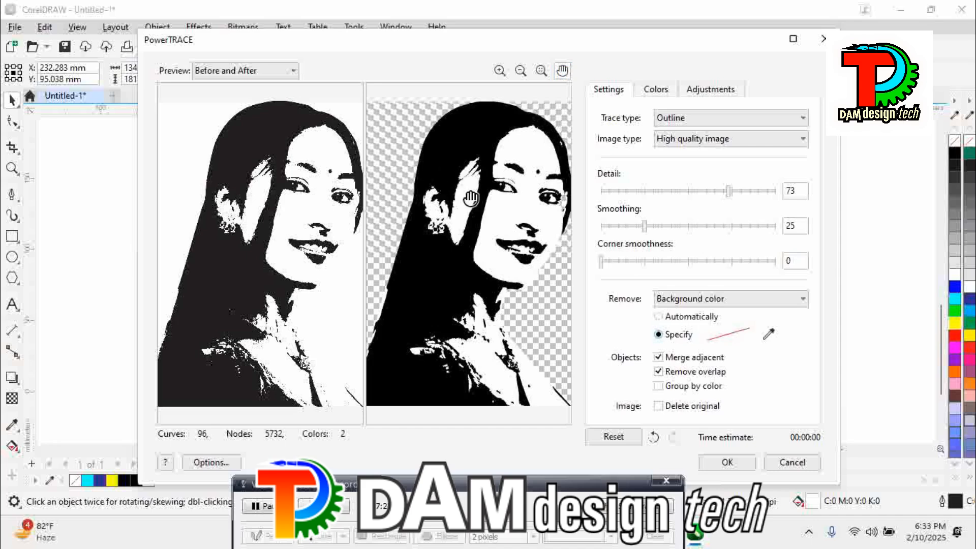
pyautogui.scroll(3, 550, 198)
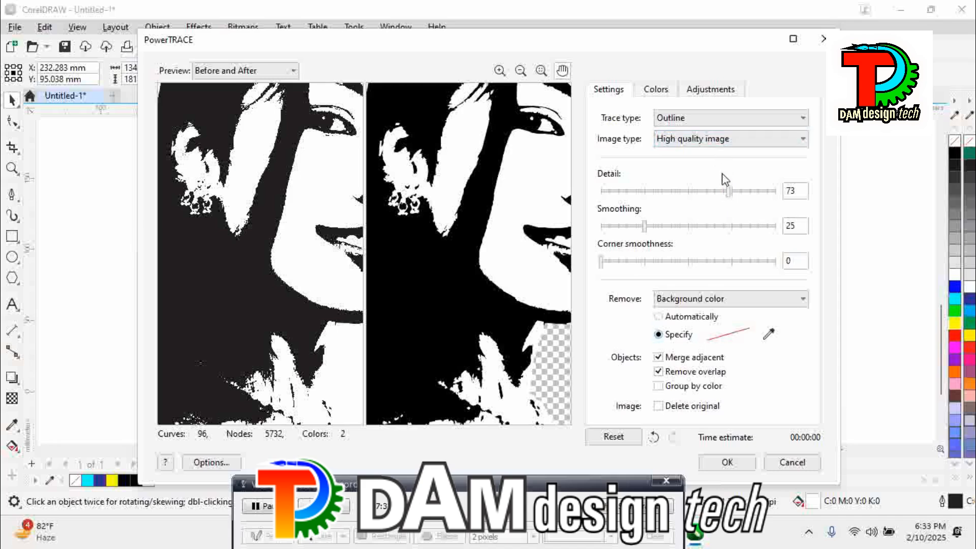
# - Set the trace's detail to 98 and smoothing to 31, and apply the trace
pyautogui.moveTo(728, 195); pyautogui.dragTo(776, 203)
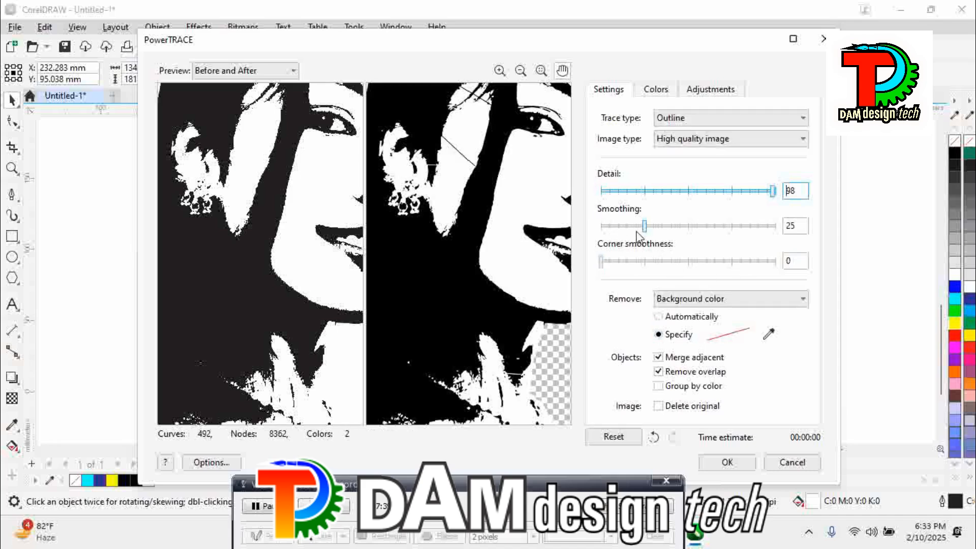
pyautogui.moveTo(643, 227); pyautogui.dragTo(655, 229)
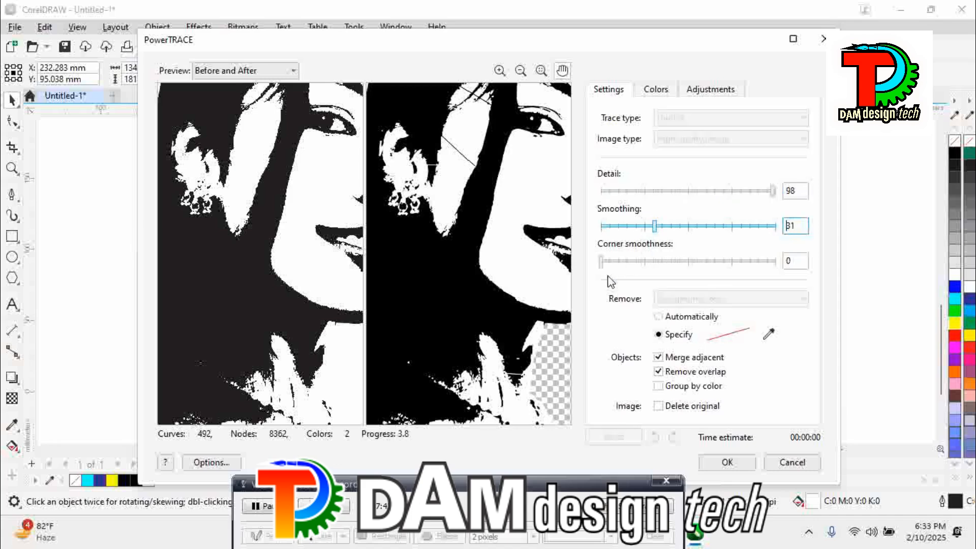
pyautogui.click(734, 465)
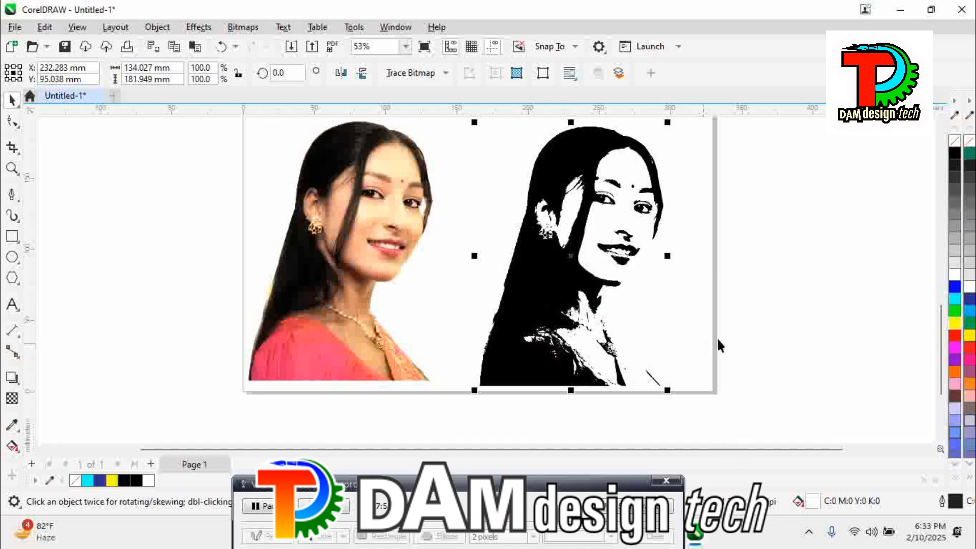
# - Move the traced vector off the black-and-white bitmap, delete that bitmap, and place the trace back beside the colour photo
pyautogui.click(779, 260)
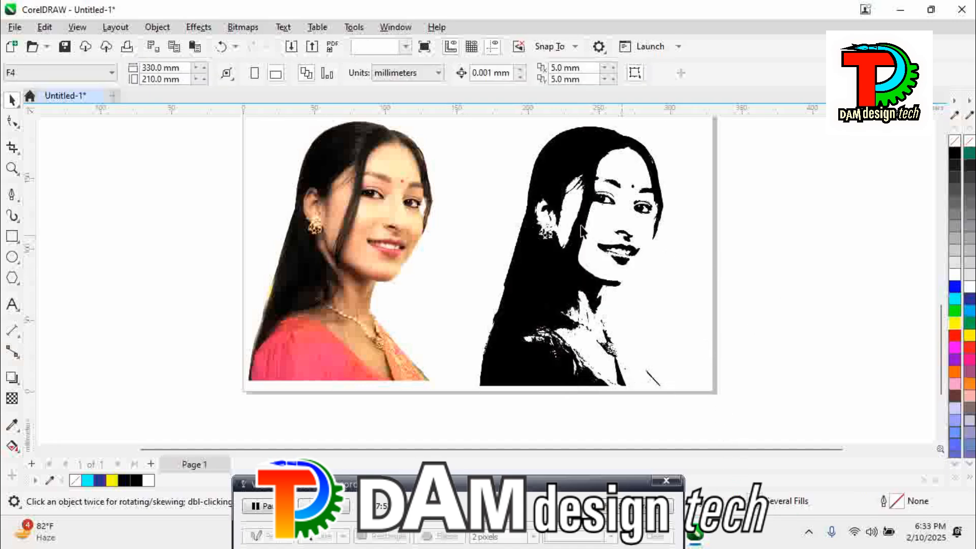
pyautogui.click(581, 232)
pyautogui.moveTo(486, 242)
pyautogui.mouseDown()
pyautogui.moveTo(397, 238)
pyautogui.moveTo(445, 236)
pyautogui.mouseUp()
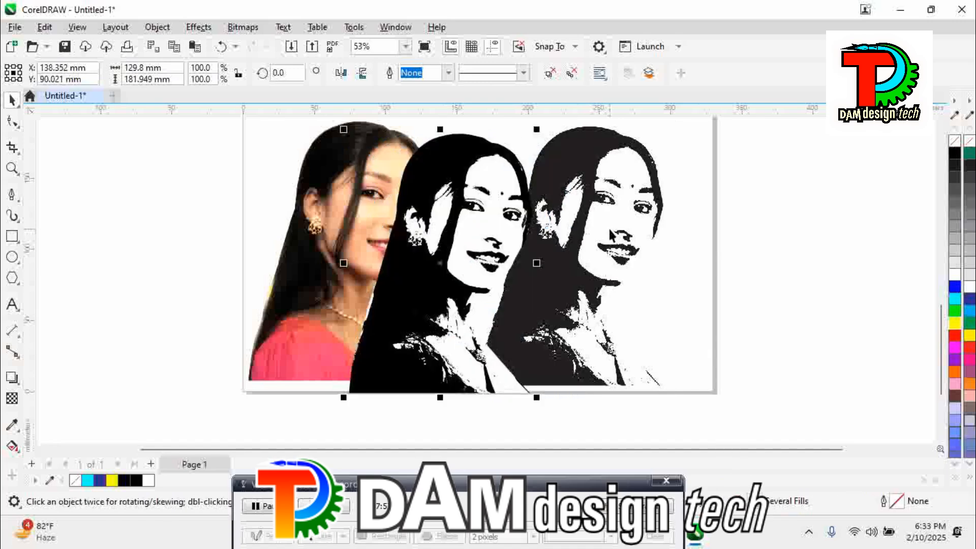
pyautogui.click(587, 234)
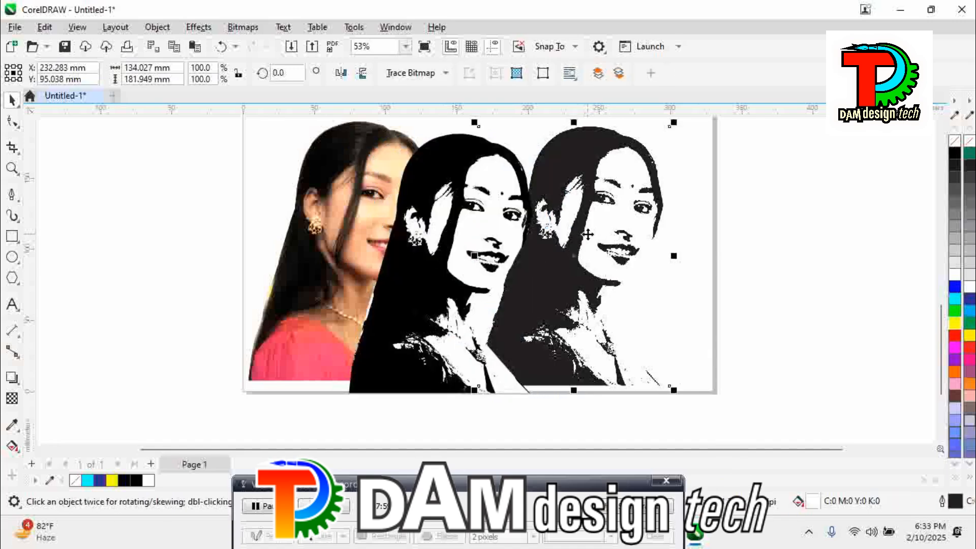
pyautogui.press('Delete')
pyautogui.moveTo(445, 163); pyautogui.dragTo(551, 166)
pyautogui.moveTo(417, 245)
pyautogui.mouseDown()
pyautogui.moveTo(488, 273)
pyautogui.moveTo(559, 249)
pyautogui.mouseUp()
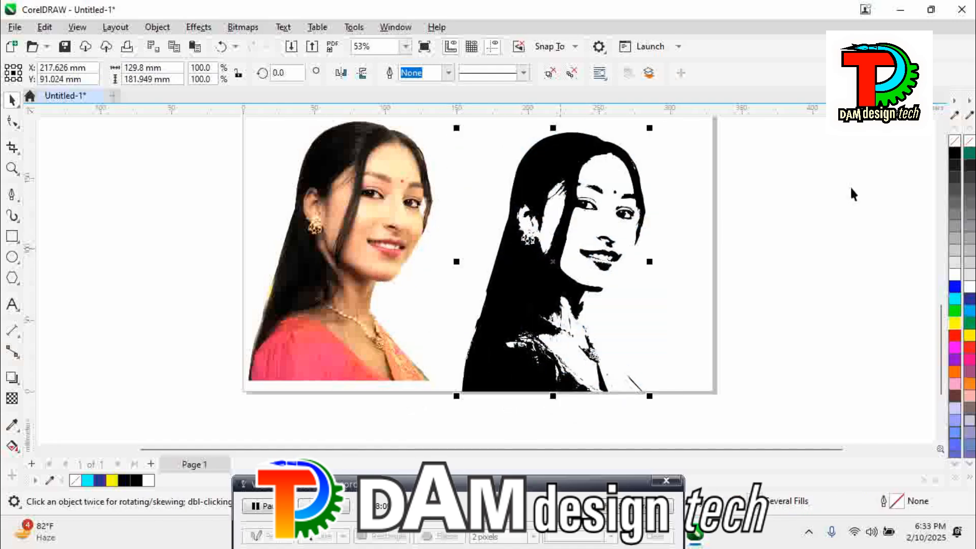
# - Remove the trace's fill, give it a black hairline outline, and ungroup all of its objects
pyautogui.click(955, 142)
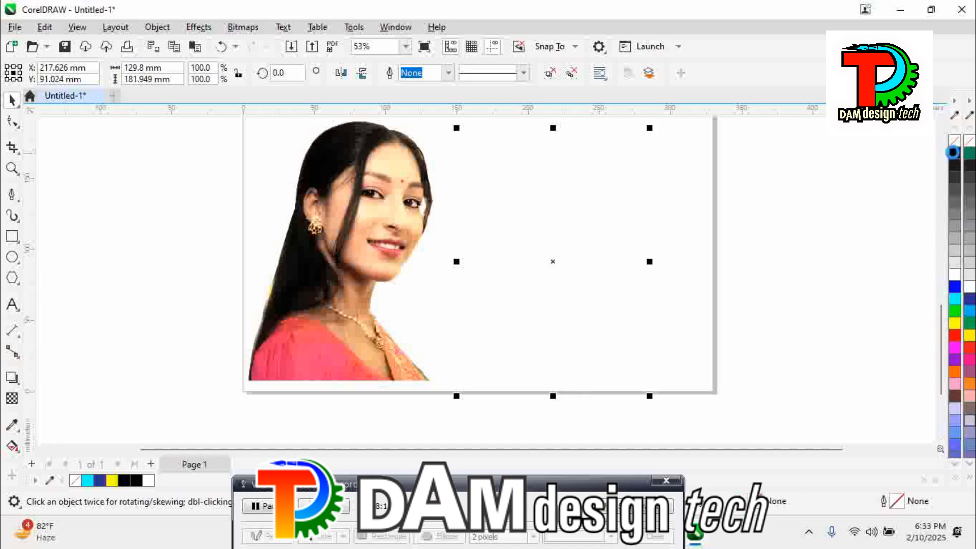
pyautogui.rightClick(954, 153)
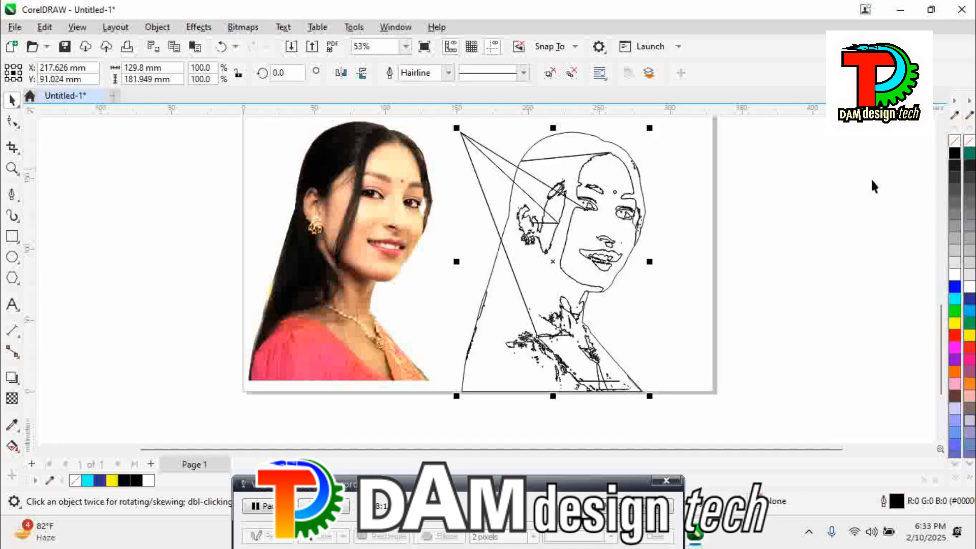
pyautogui.click(570, 77)
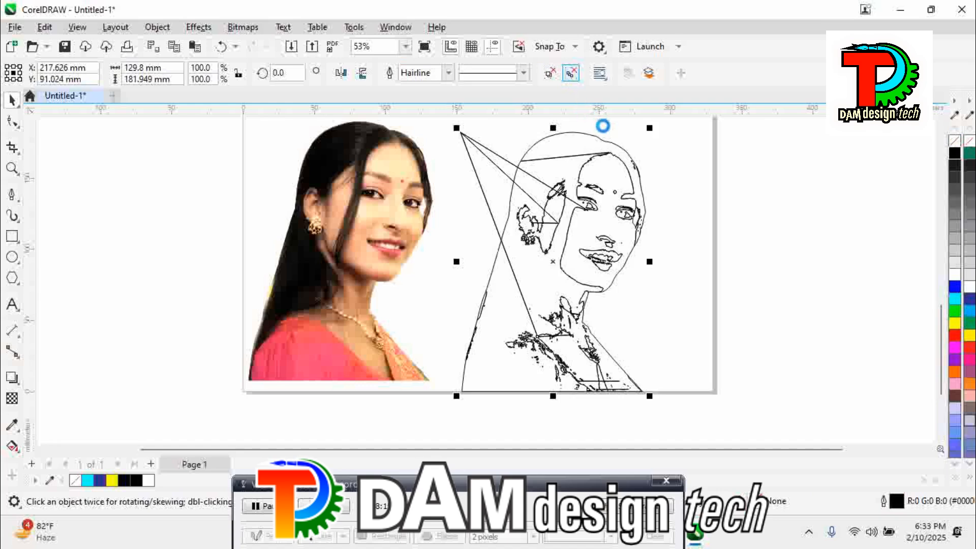
pyautogui.click(691, 203)
# - Delete the three stray straight lines fanning out from the trace's upper-left corner
pyautogui.click(465, 135)
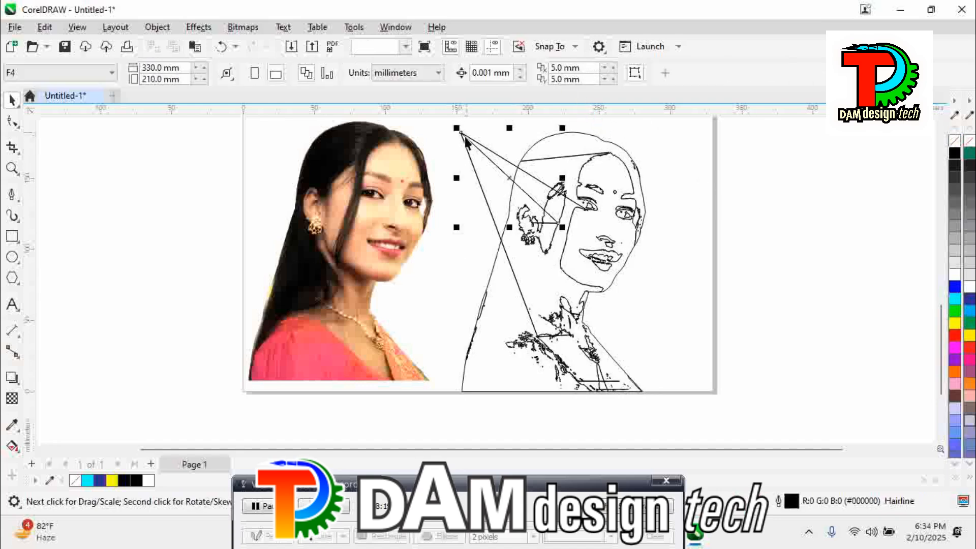
pyautogui.press('Delete')
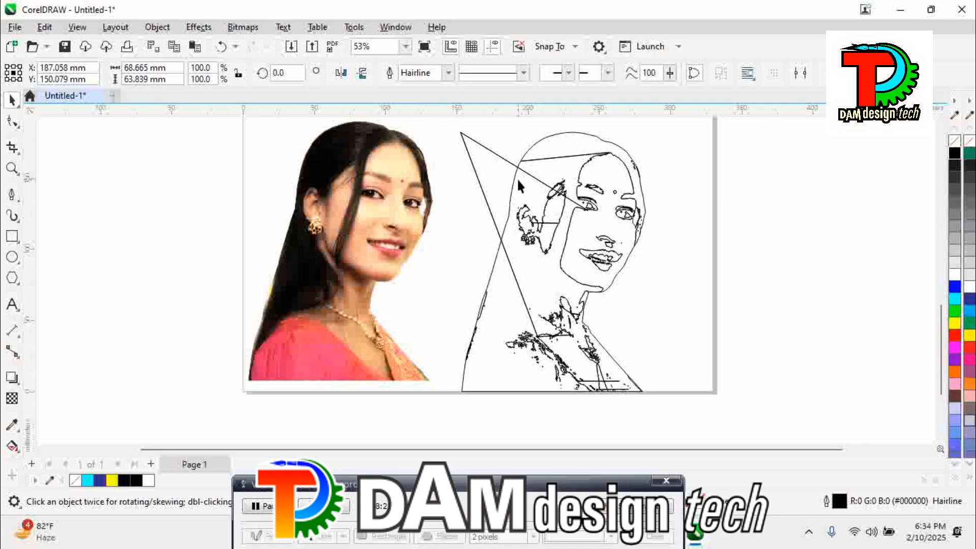
pyautogui.click(474, 140)
pyautogui.press('Delete')
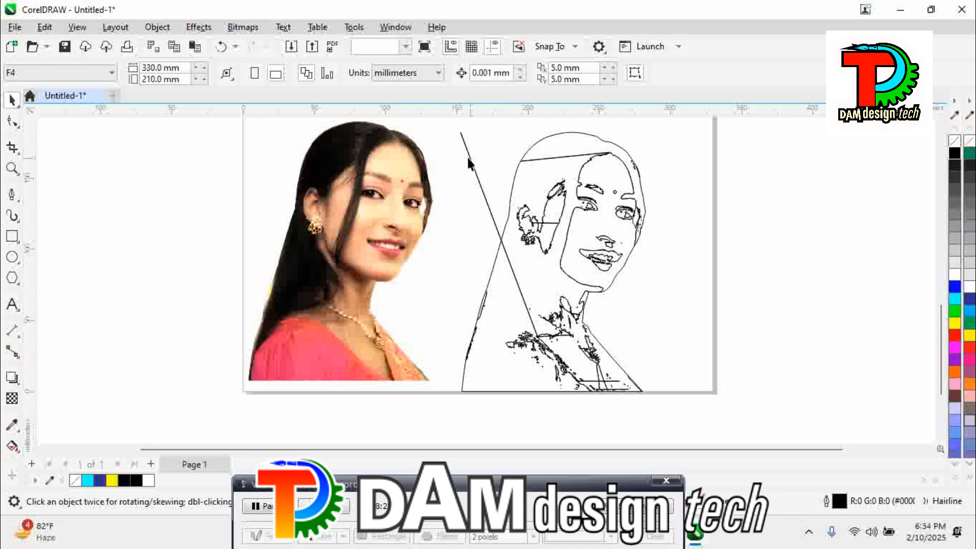
pyautogui.click(469, 159)
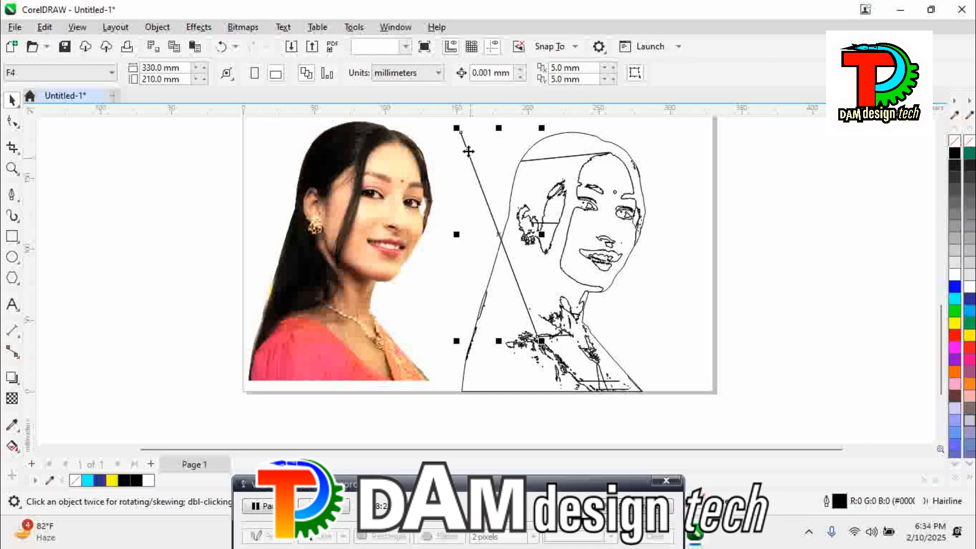
pyautogui.press('Delete')
# - Edit the hair outline's nodes where the stray line across the head meets the outer contour
pyautogui.click(542, 159)
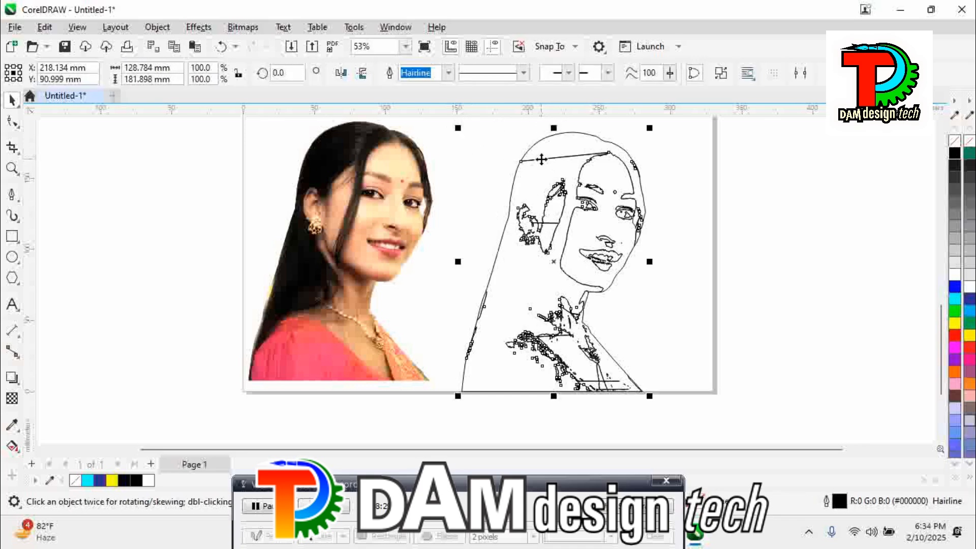
pyautogui.press('z')
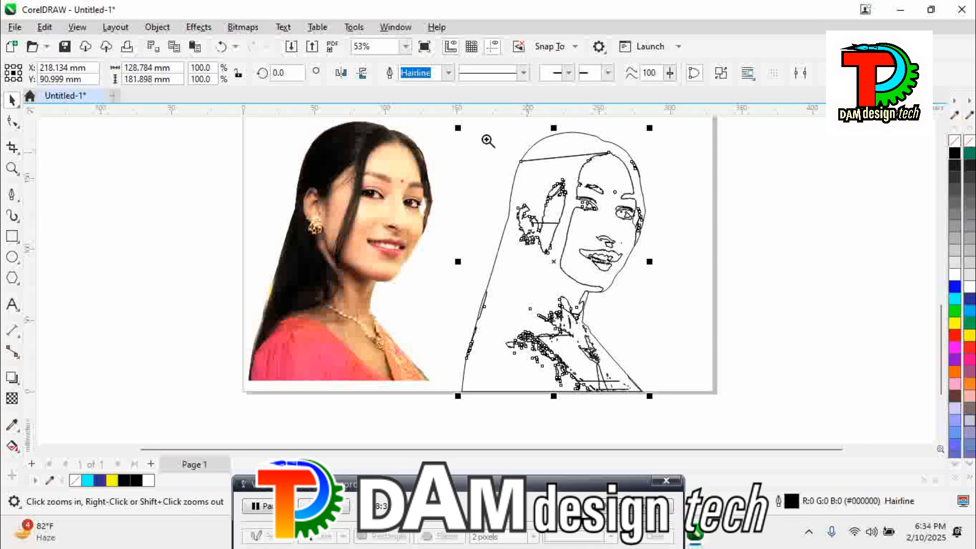
pyautogui.moveTo(671, 217); pyautogui.dragTo(656, 216)
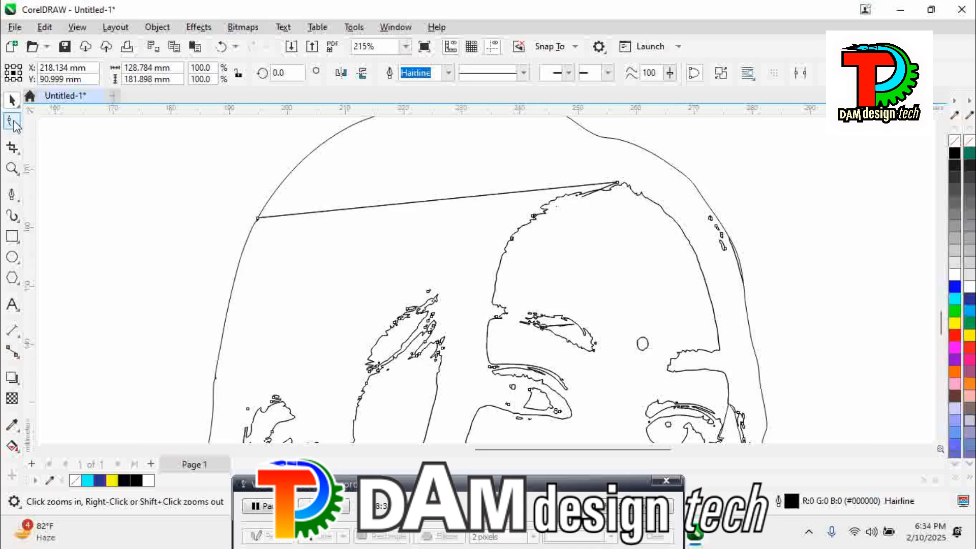
pyautogui.press('F2')
pyautogui.moveTo(238, 208); pyautogui.dragTo(290, 234)
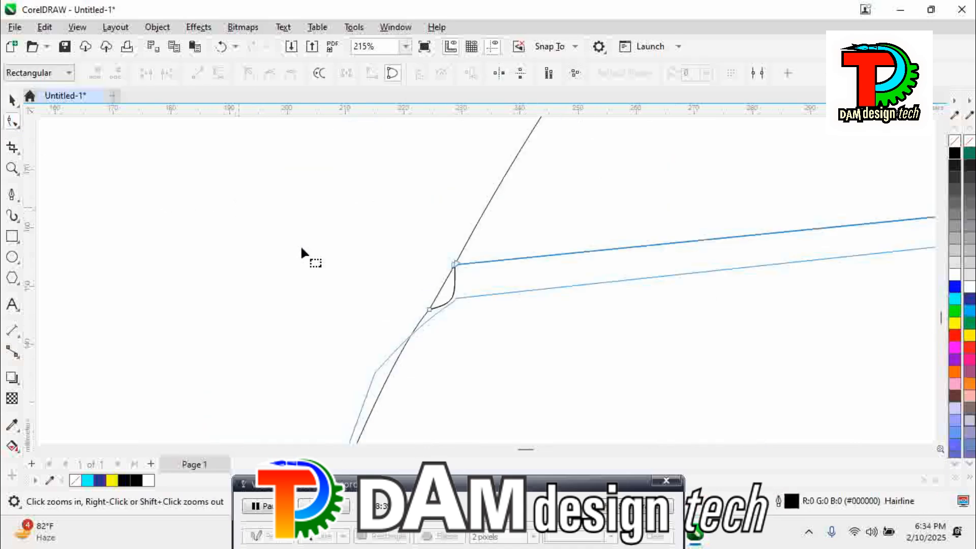
pyautogui.click(502, 263)
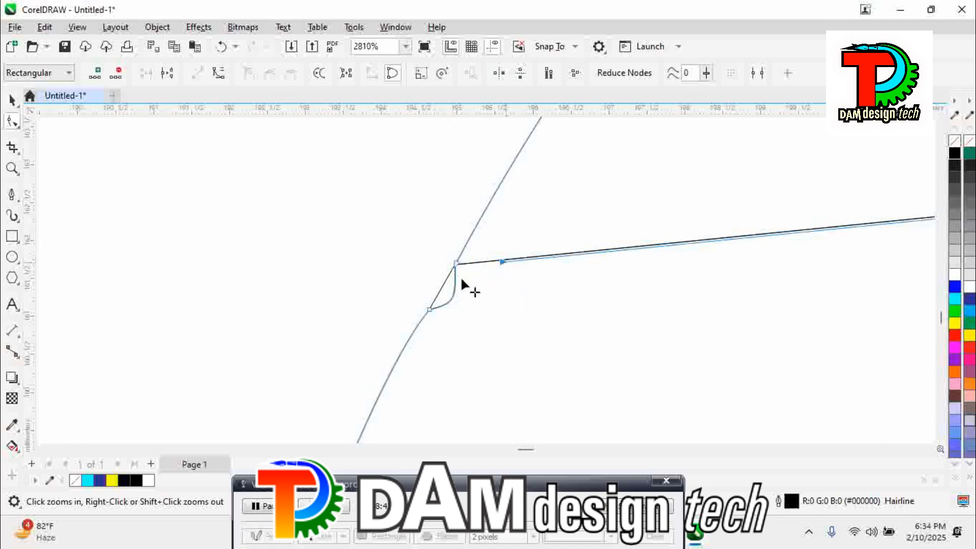
pyautogui.moveTo(501, 262); pyautogui.dragTo(464, 277)
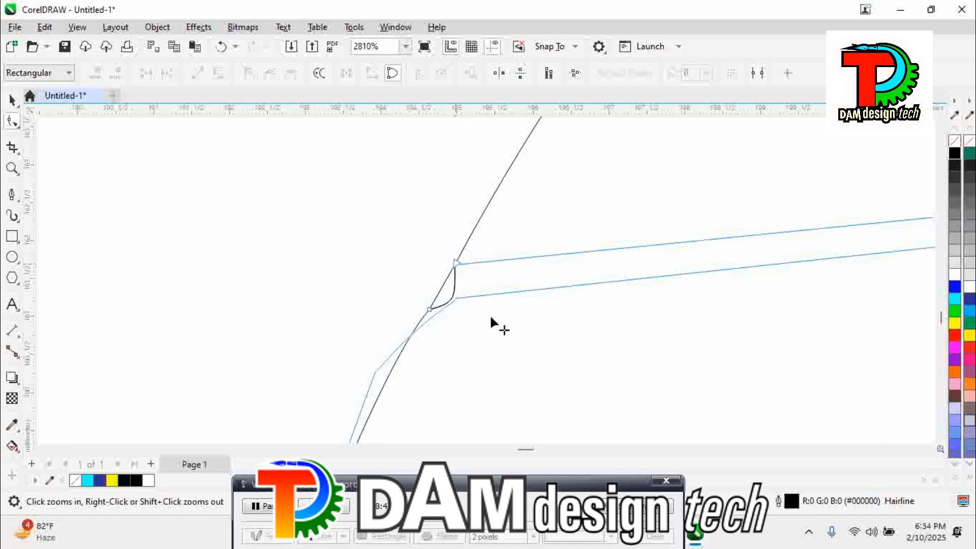
pyautogui.scroll(-1, 480, 344)
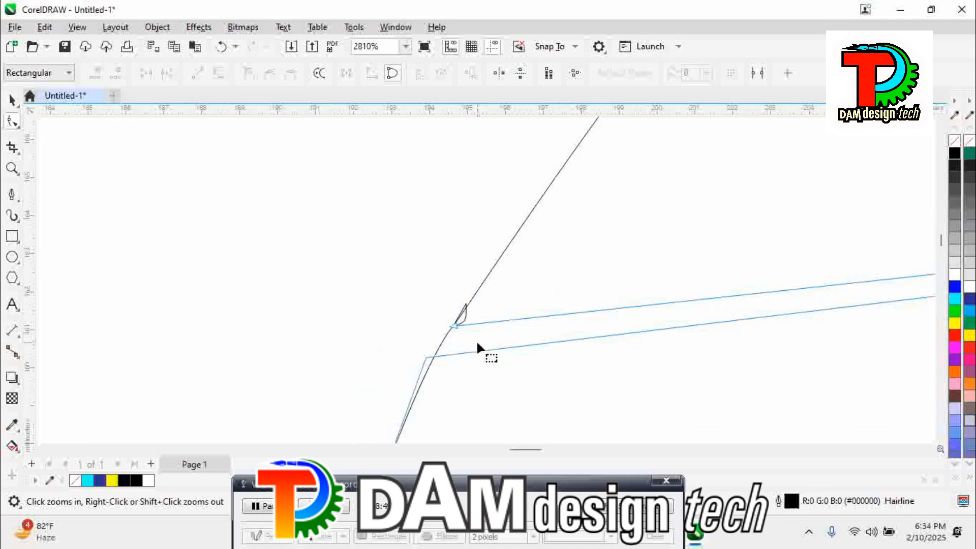
pyautogui.scroll(-3, 772, 330)
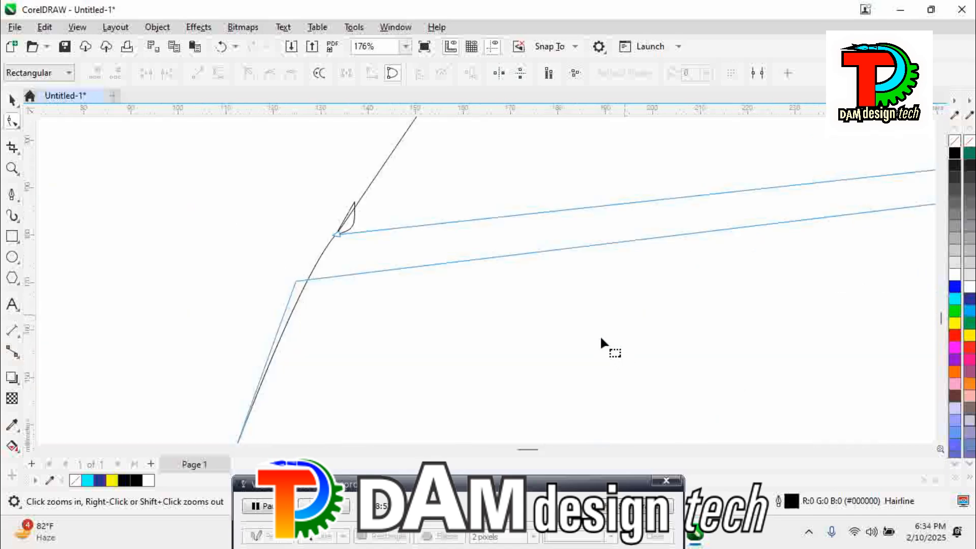
# - Delete the remaining nodes joining the stray line to the outer hair contour, and deselect the outline
pyautogui.moveTo(310, 204); pyautogui.dragTo(392, 286)
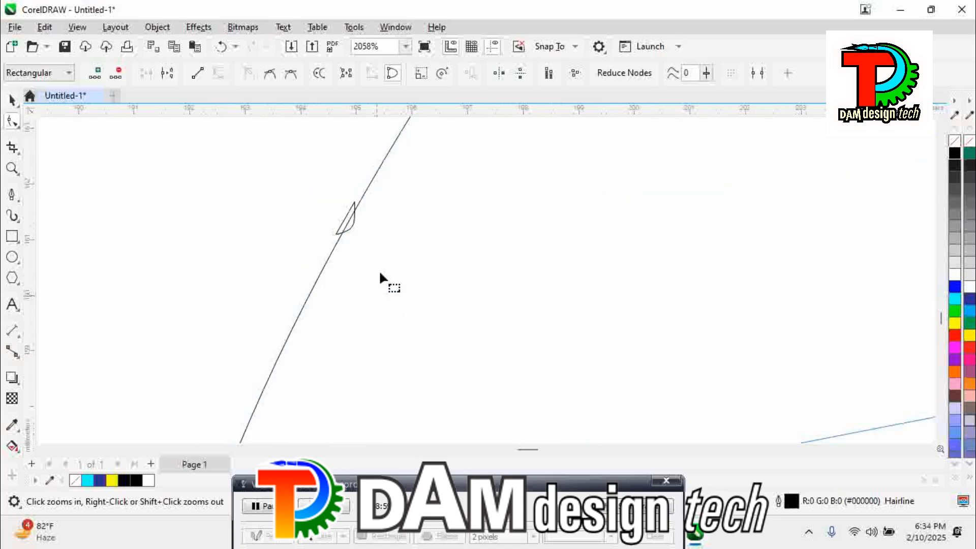
pyautogui.rightClick(373, 327)
pyautogui.scroll(-6, 374, 330)
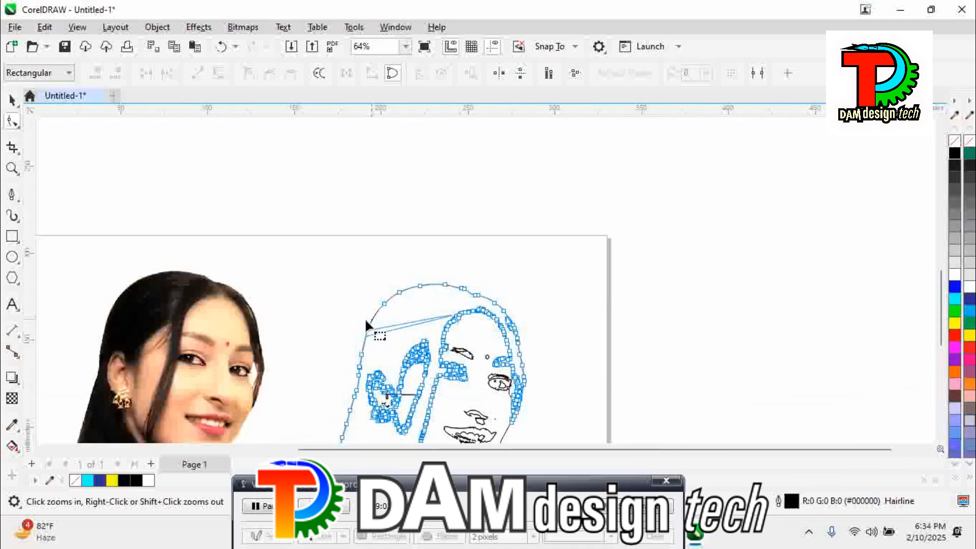
pyautogui.press('space')
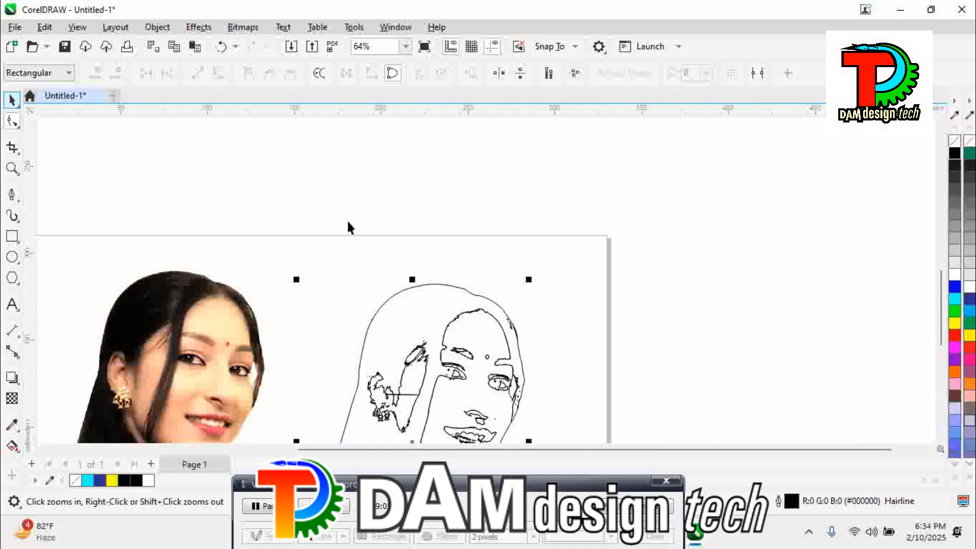
pyautogui.click(405, 268)
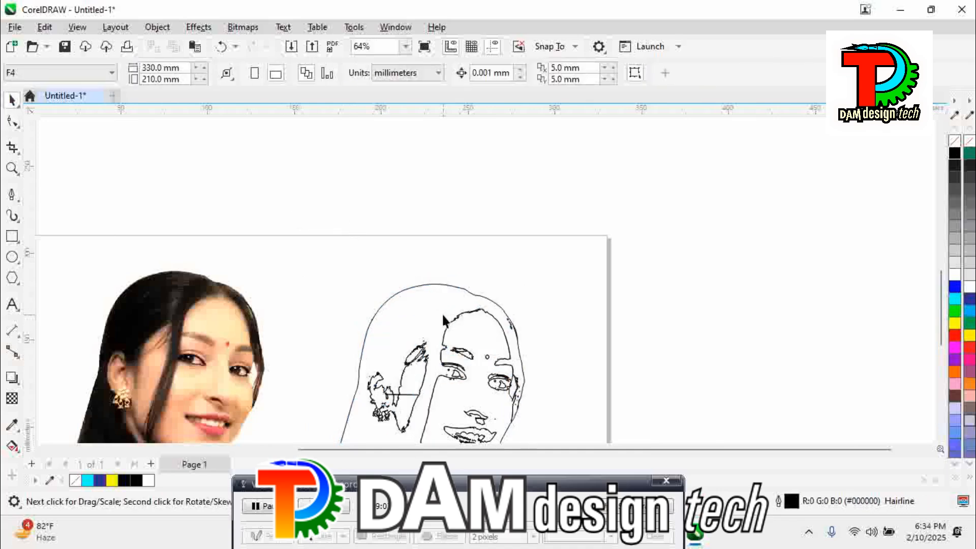
# - Select all the traced outlines and move them onto the colour portrait so they line up with the face
pyautogui.scroll(-1, 443, 319)
pyautogui.scroll(-1, 441, 320)
pyautogui.press('z')
pyautogui.moveTo(333, 288); pyautogui.dragTo(486, 396)
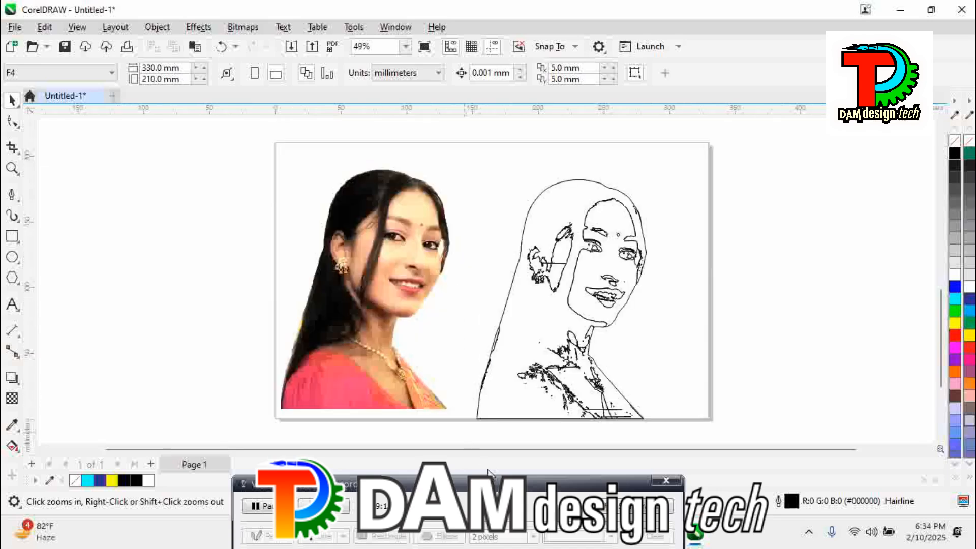
pyautogui.moveTo(481, 481); pyautogui.dragTo(476, 437)
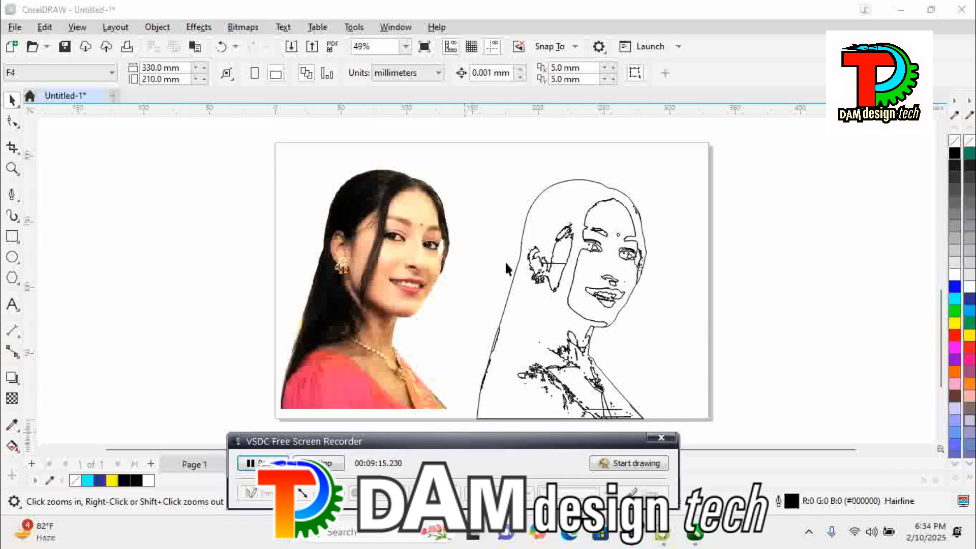
pyautogui.click(468, 187)
pyautogui.moveTo(465, 150)
pyautogui.mouseDown()
pyautogui.moveTo(567, 432)
pyautogui.moveTo(671, 440)
pyautogui.mouseUp()
pyautogui.moveTo(405, 281)
pyautogui.mouseDown()
pyautogui.moveTo(355, 285)
pyautogui.moveTo(399, 300)
pyautogui.moveTo(408, 287)
pyautogui.mouseUp()
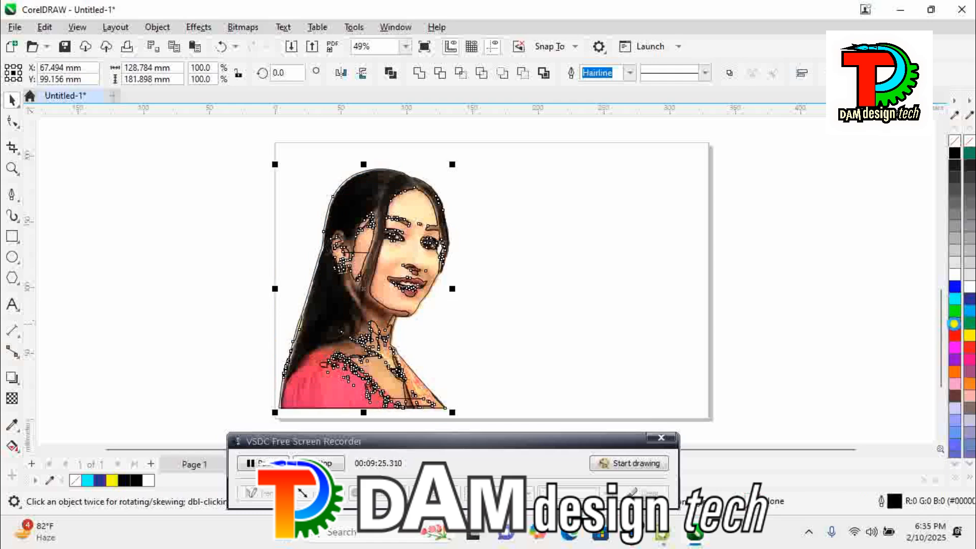
# - Colour the traced outlines yellow so they contrast with the photo beneath
pyautogui.rightClick(954, 324)
pyautogui.press('z')
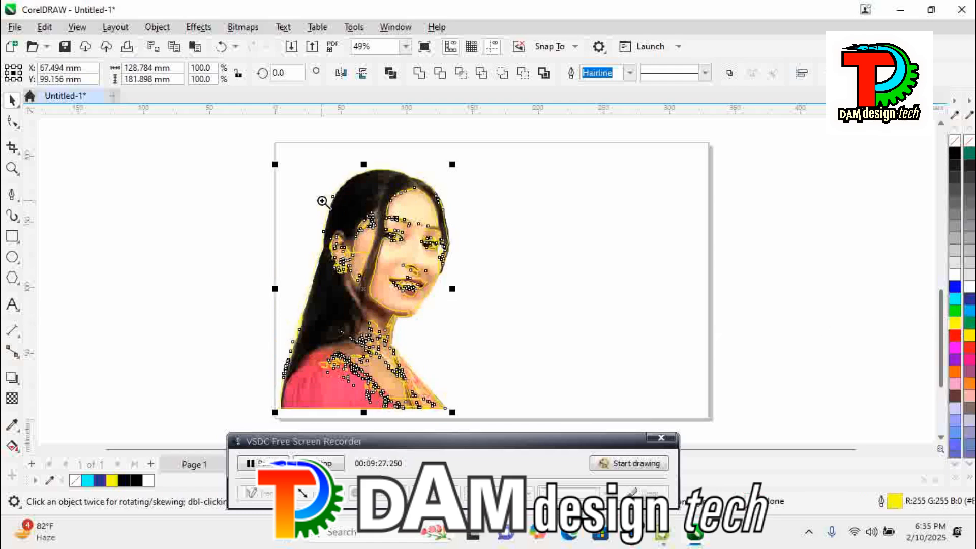
pyautogui.click(514, 300)
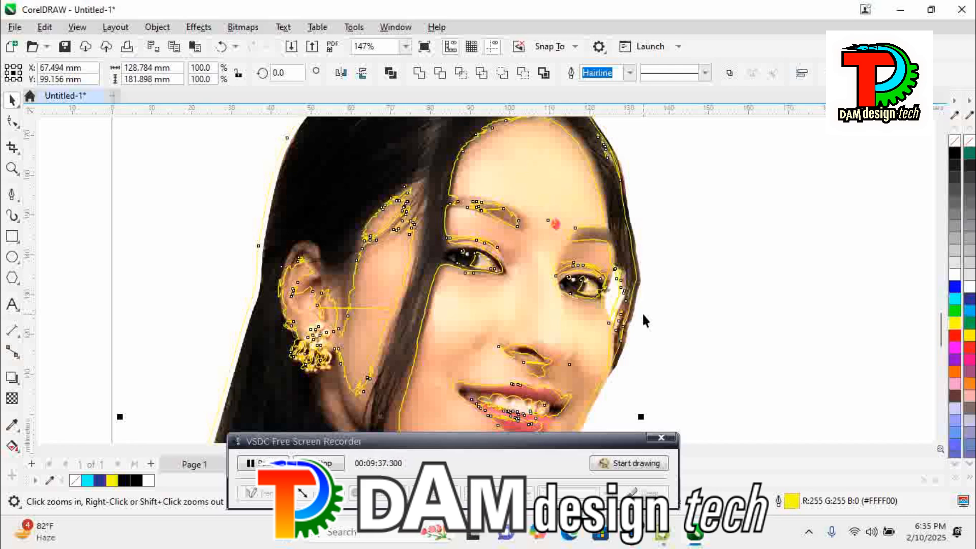
pyautogui.click(782, 257)
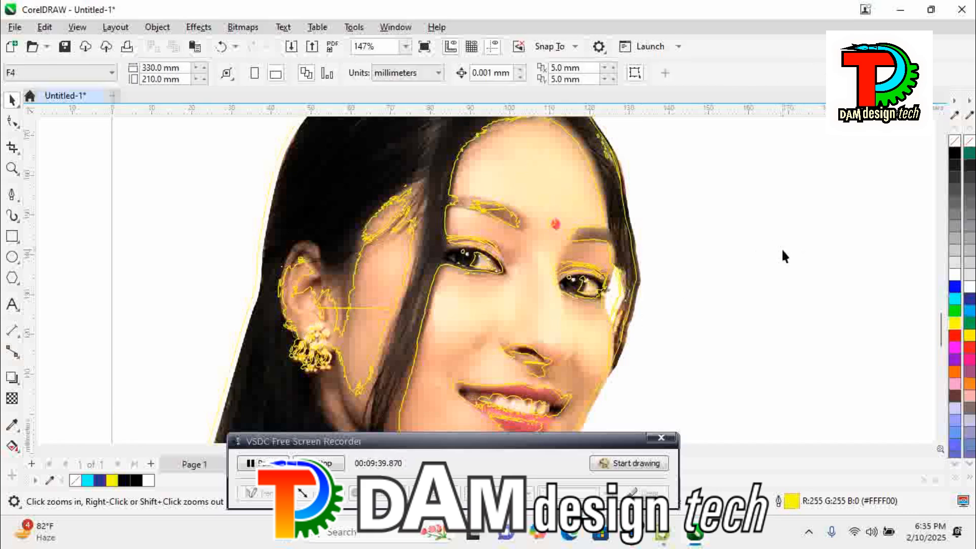
# - Edit the eyebrow outline beside the hair strand: pull its end node toward the hair and delete the node cluster around the stray line
pyautogui.click(382, 230)
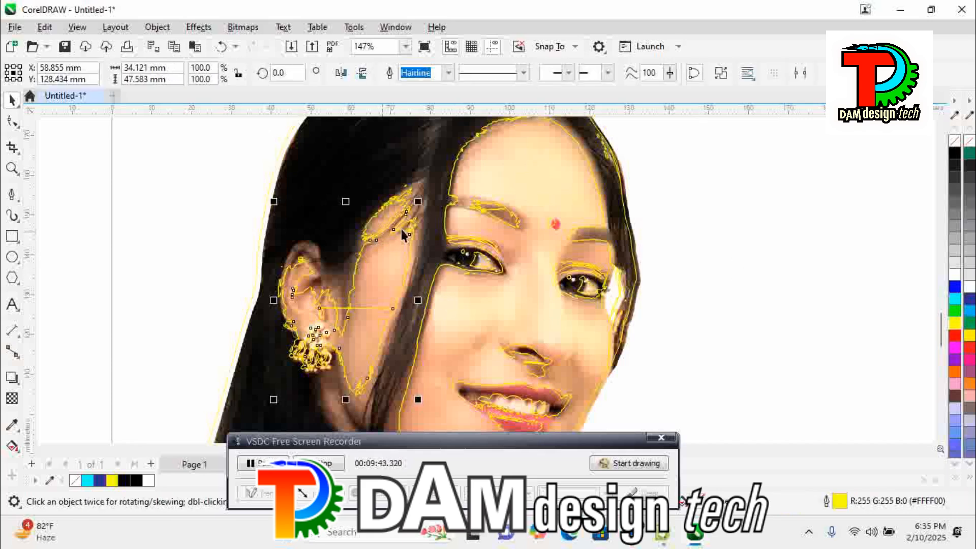
pyautogui.click(465, 150)
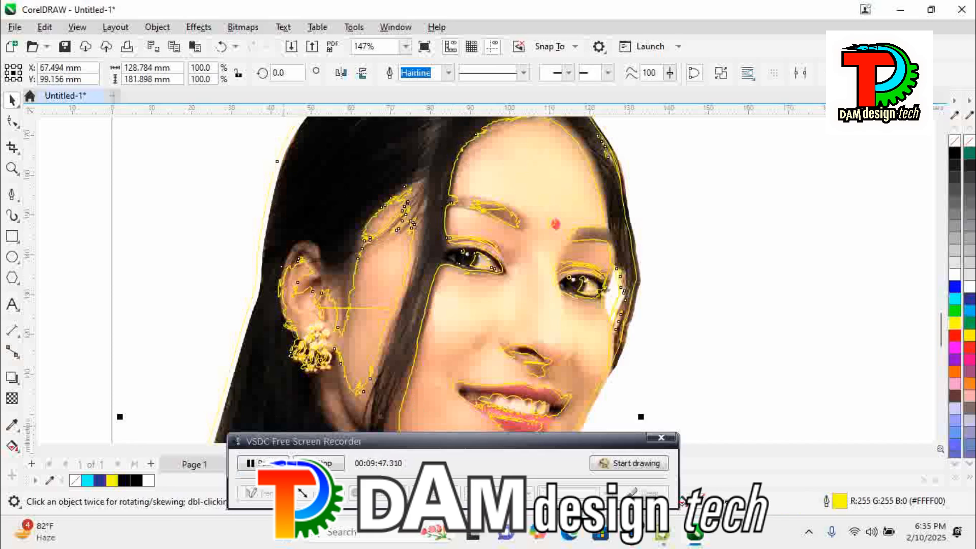
pyautogui.click(5, 124)
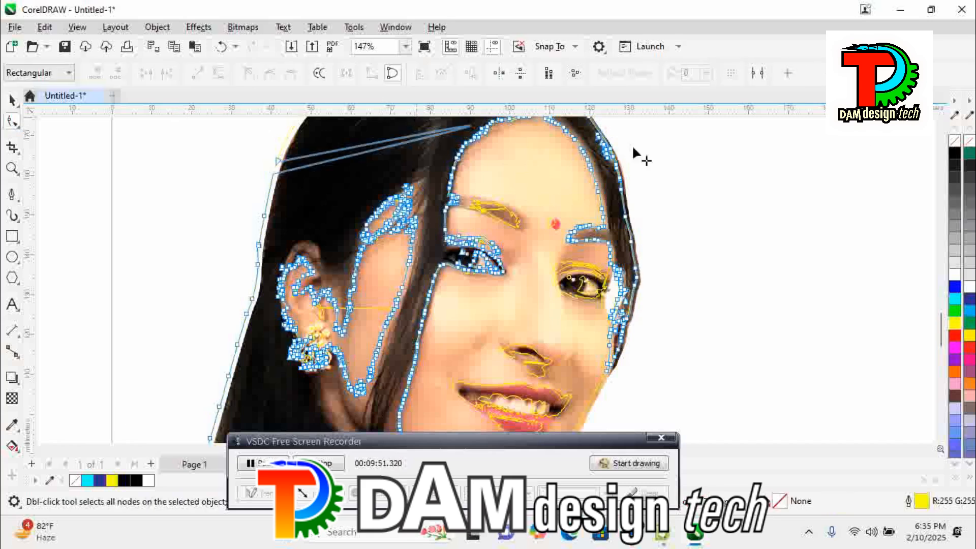
pyautogui.moveTo(443, 136); pyautogui.dragTo(538, 301)
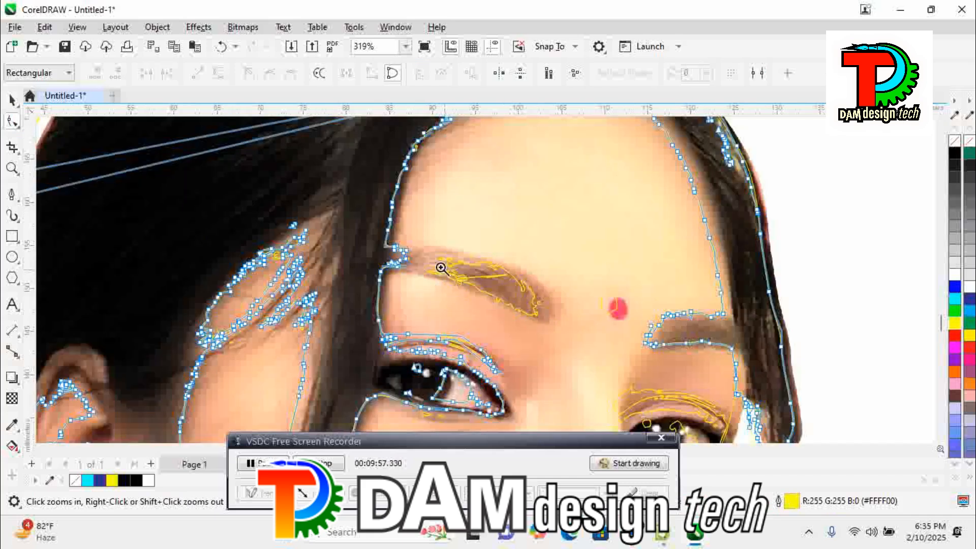
pyautogui.press('space')
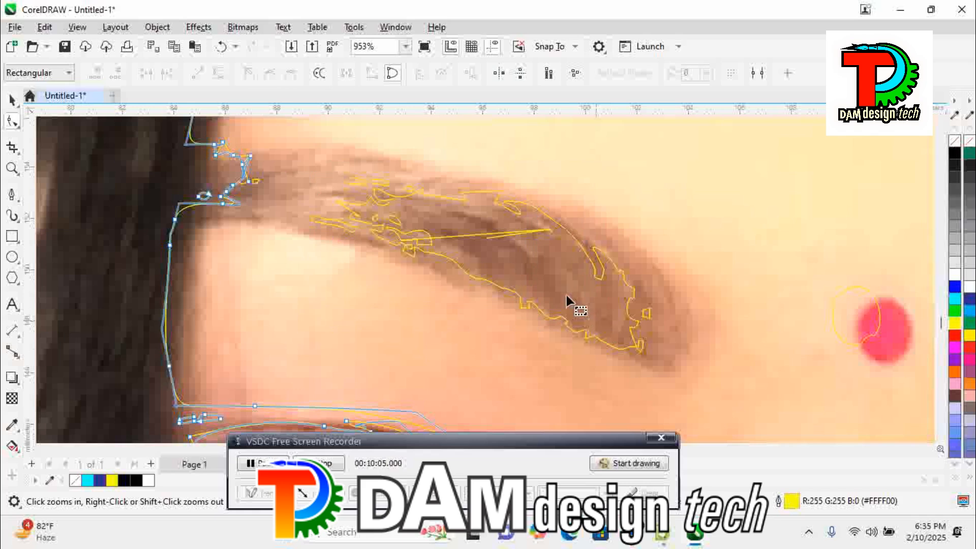
pyautogui.click(473, 244)
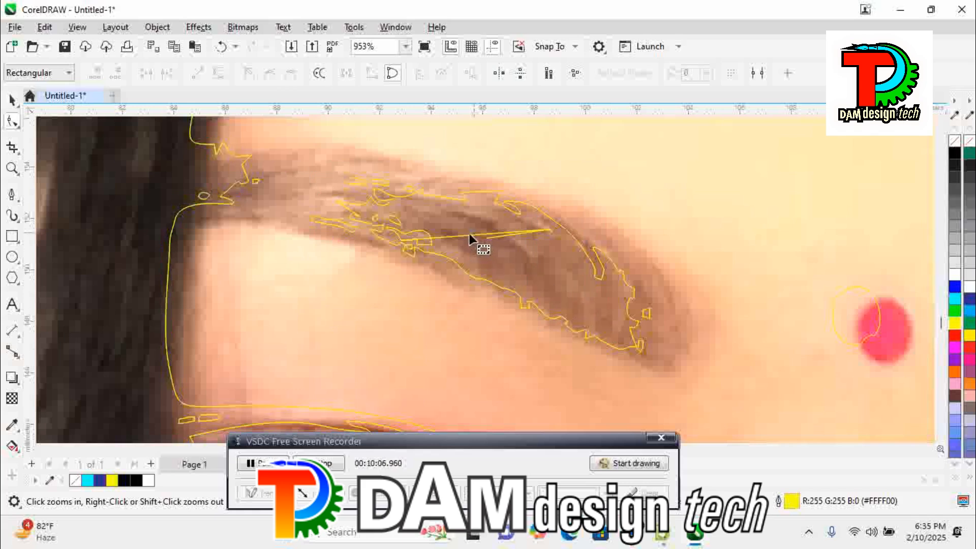
pyautogui.click(468, 235)
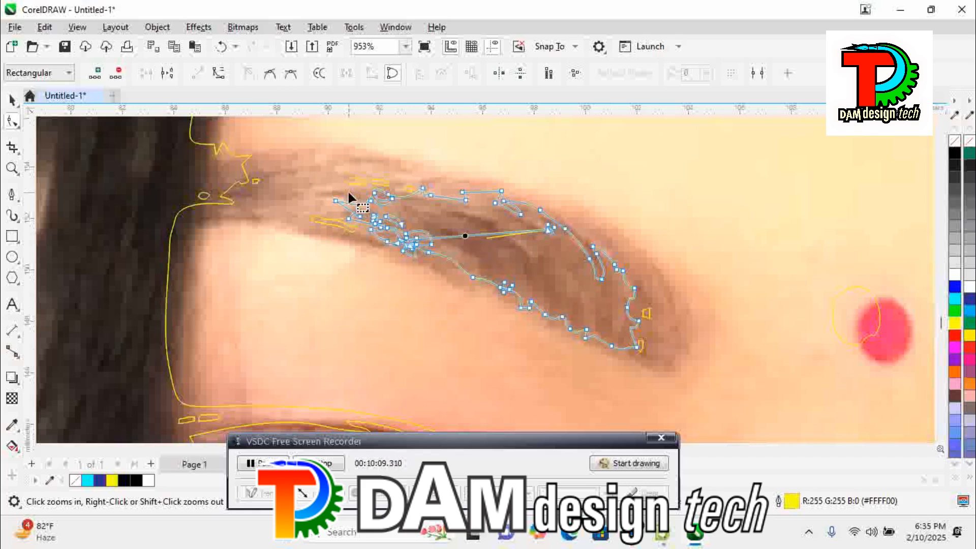
pyautogui.click(335, 201)
pyautogui.moveTo(335, 202); pyautogui.dragTo(216, 211)
pyautogui.moveTo(372, 201); pyautogui.dragTo(497, 315)
pyautogui.press('Delete')
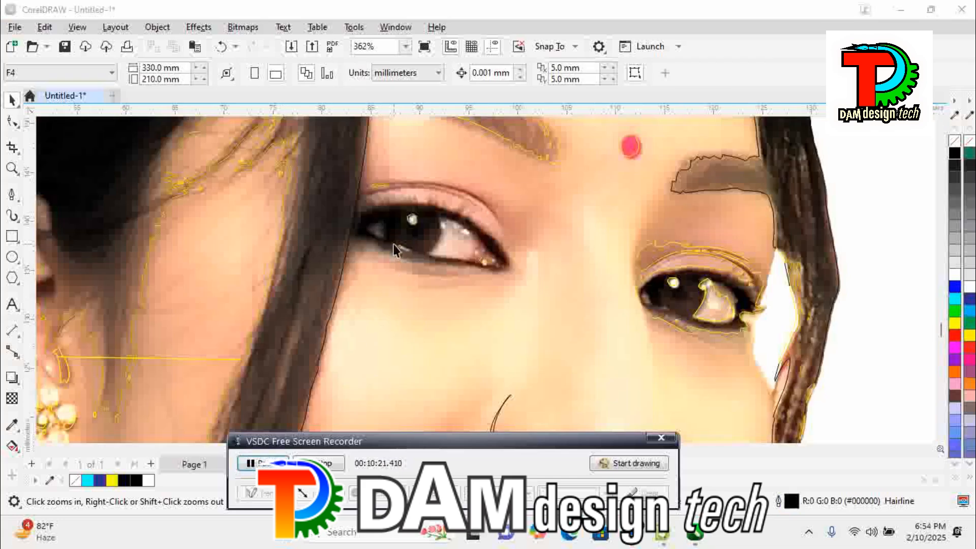
# - Trace the eye beside the hair strand with the Pen tool as a closed curved outline, about 16 by 6.5 mm, and deselect it
pyautogui.click(12, 195)
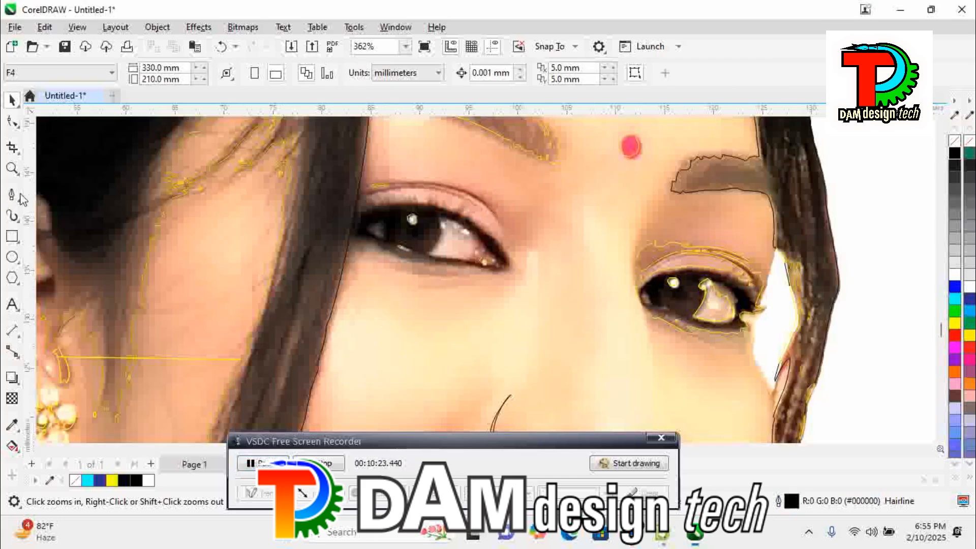
pyautogui.moveTo(322, 170); pyautogui.dragTo(537, 312)
pyautogui.click(334, 223)
pyautogui.moveTo(453, 204); pyautogui.dragTo(570, 239)
pyautogui.moveTo(610, 279); pyautogui.dragTo(655, 339)
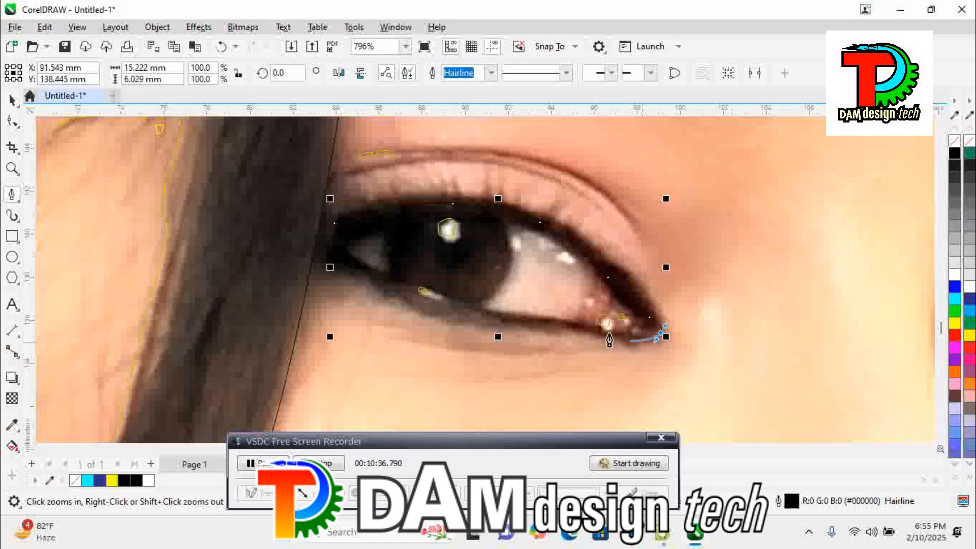
pyautogui.moveTo(585, 329); pyautogui.dragTo(577, 330)
pyautogui.moveTo(490, 317); pyautogui.dragTo(453, 310)
pyautogui.moveTo(368, 273); pyautogui.dragTo(338, 230)
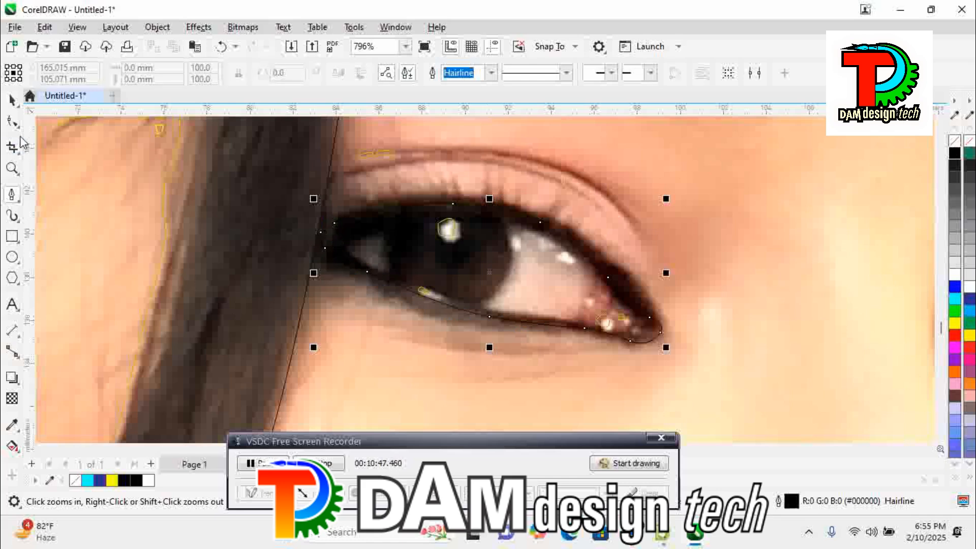
pyautogui.click(913, 318)
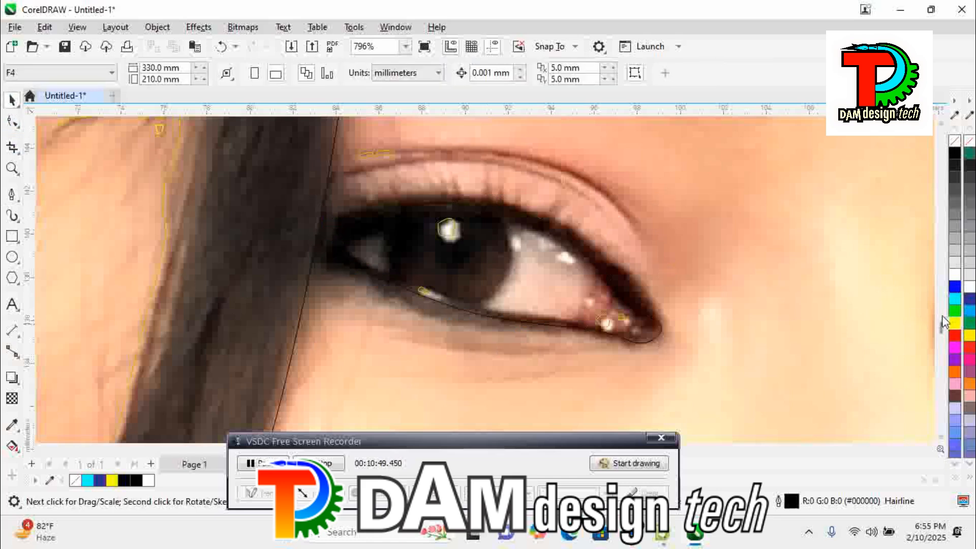
# - Colour the new eye outline yellow so it stands out against the photo
pyautogui.click(546, 220)
pyautogui.click(546, 220)
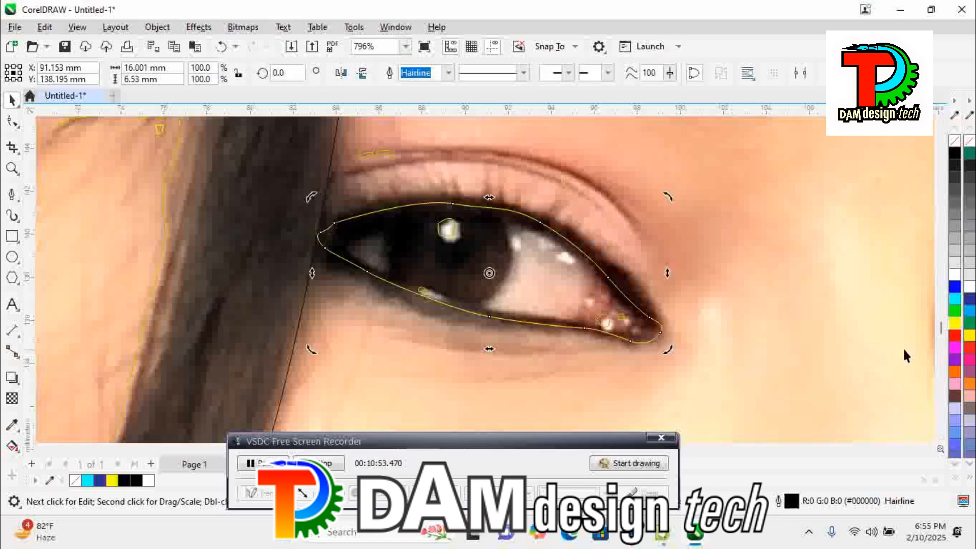
pyautogui.rightClick(955, 323)
# - Set the eye outline's width to 1.0 pt
pyautogui.click(448, 73)
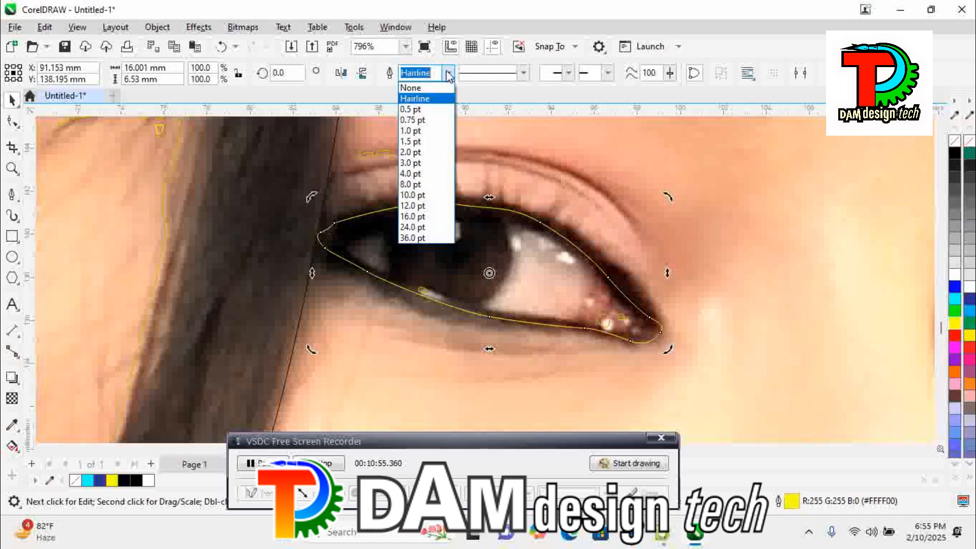
pyautogui.click(412, 170)
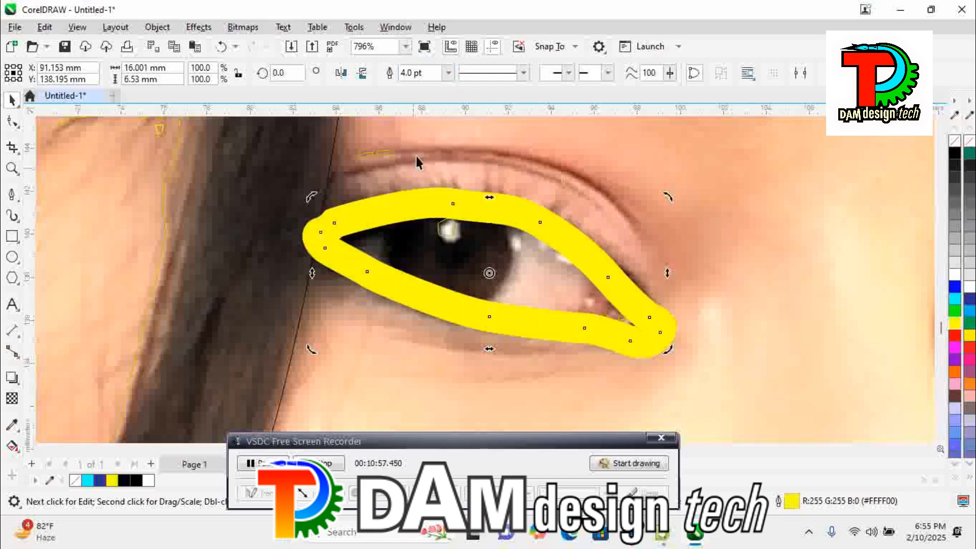
pyautogui.click(448, 73)
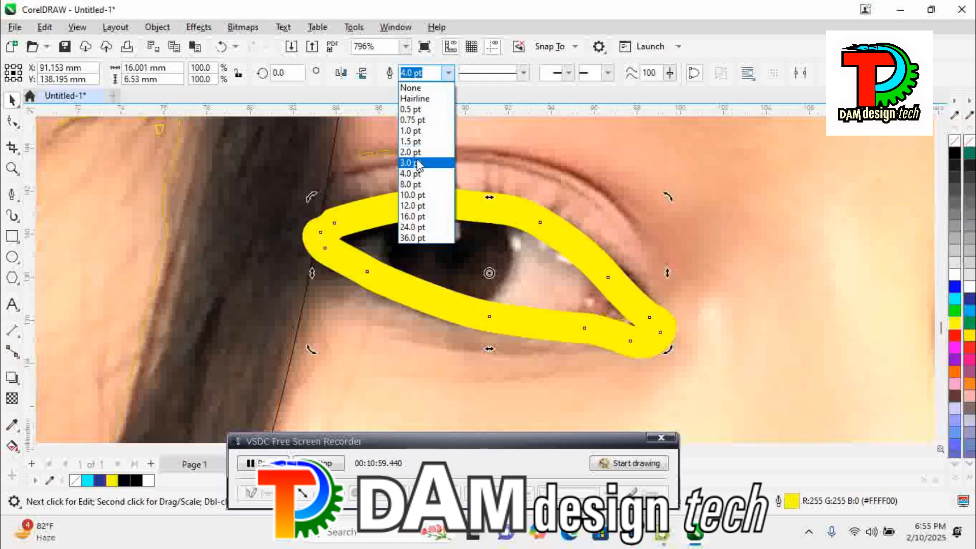
pyautogui.click(416, 152)
pyautogui.click(449, 73)
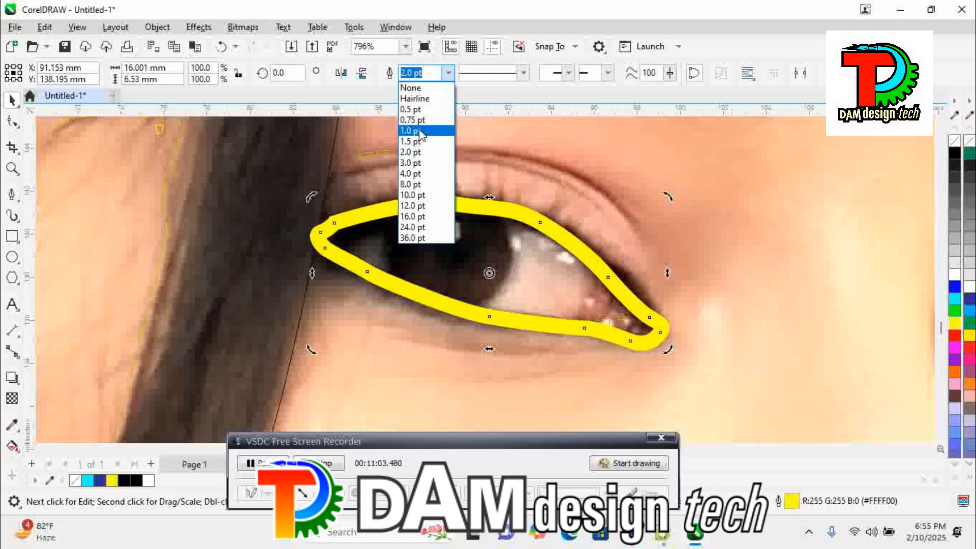
pyautogui.click(421, 130)
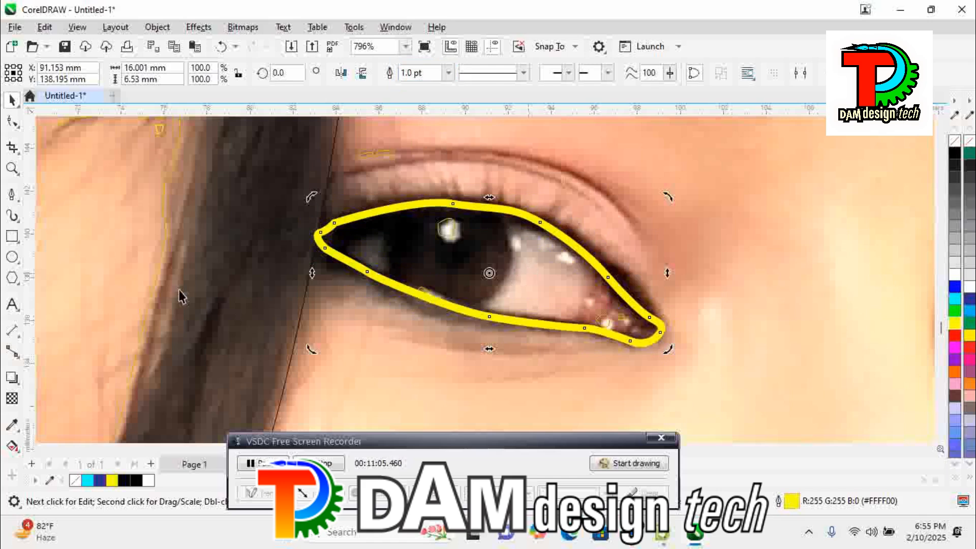
# - Smooth the eye outline by removing surplus nodes on its upper edge and adjusting the lower edge near the inner corner
pyautogui.click(12, 121)
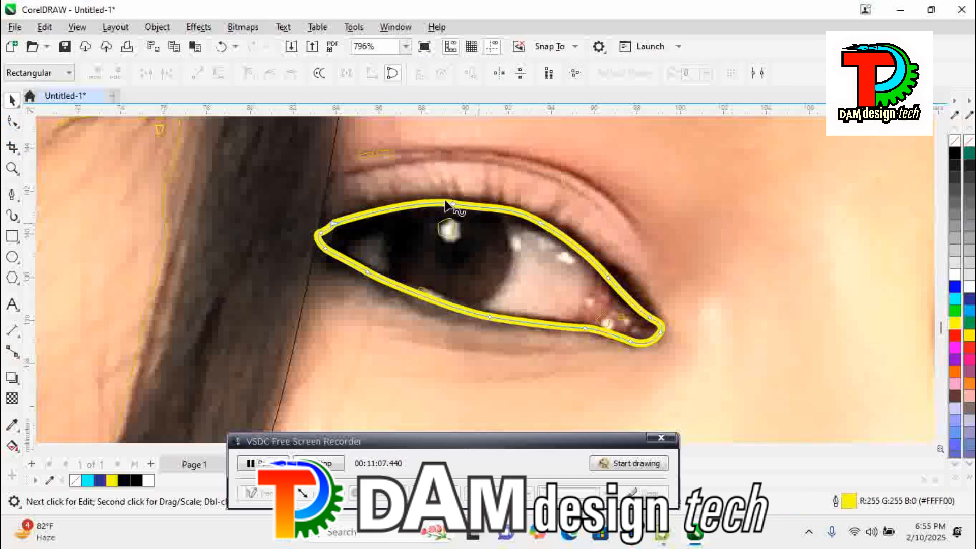
pyautogui.click(485, 247)
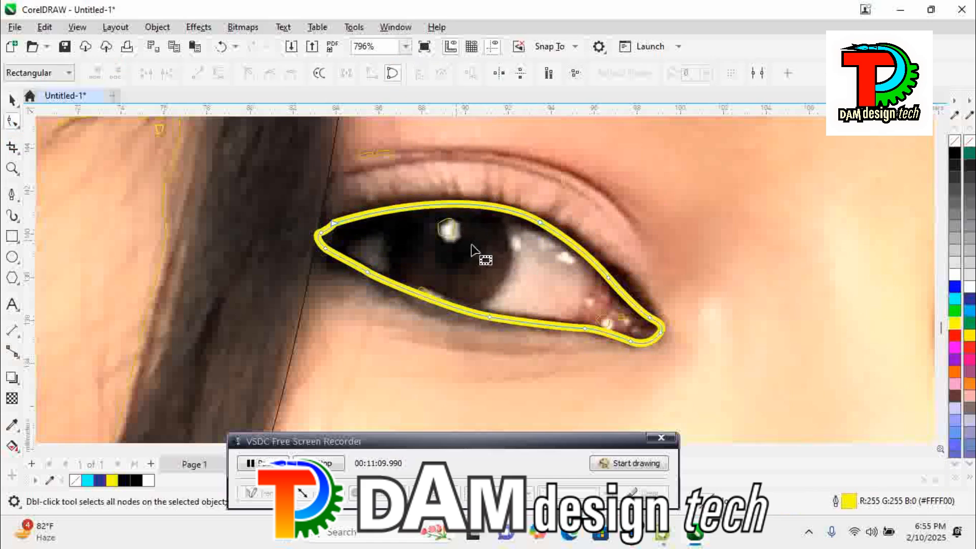
pyautogui.click(623, 299)
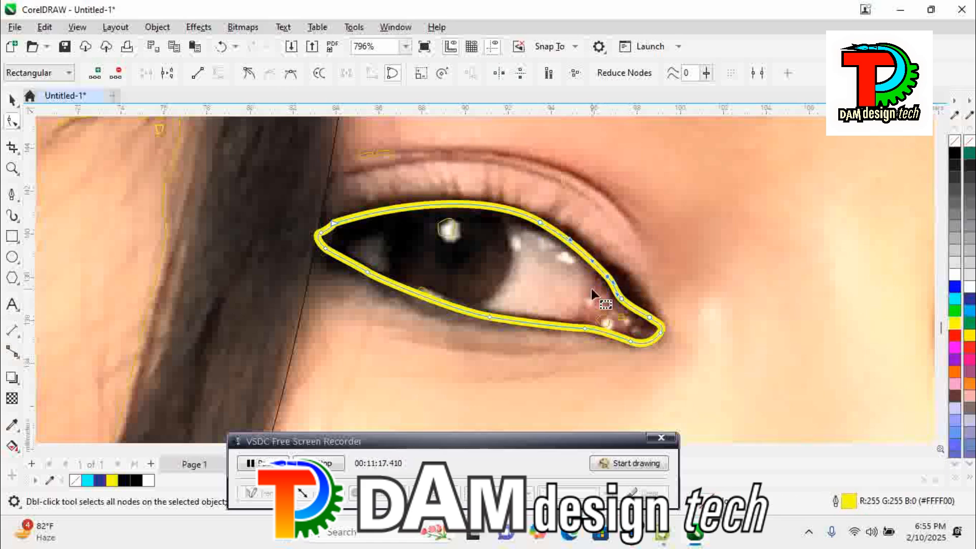
pyautogui.press('Delete')
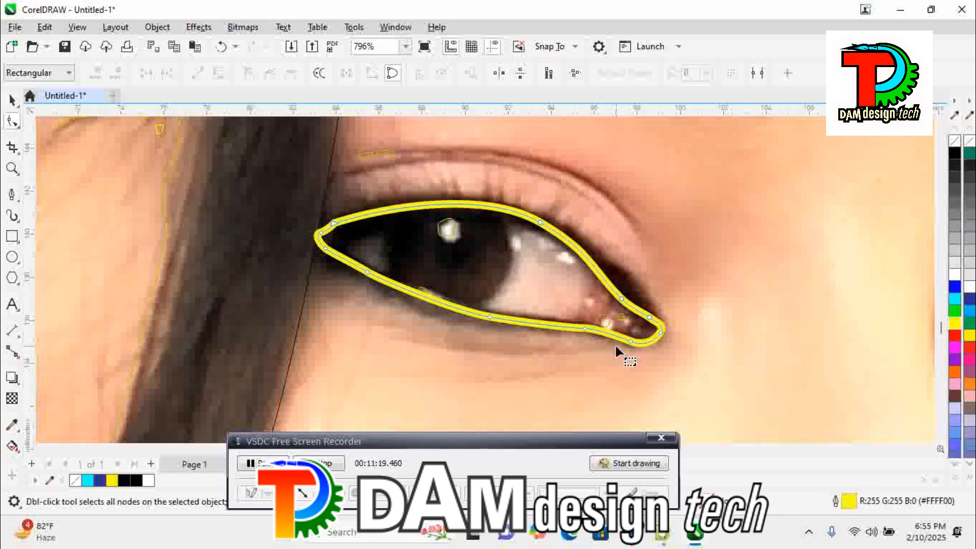
pyautogui.moveTo(585, 329); pyautogui.dragTo(593, 329)
pyautogui.click(490, 318)
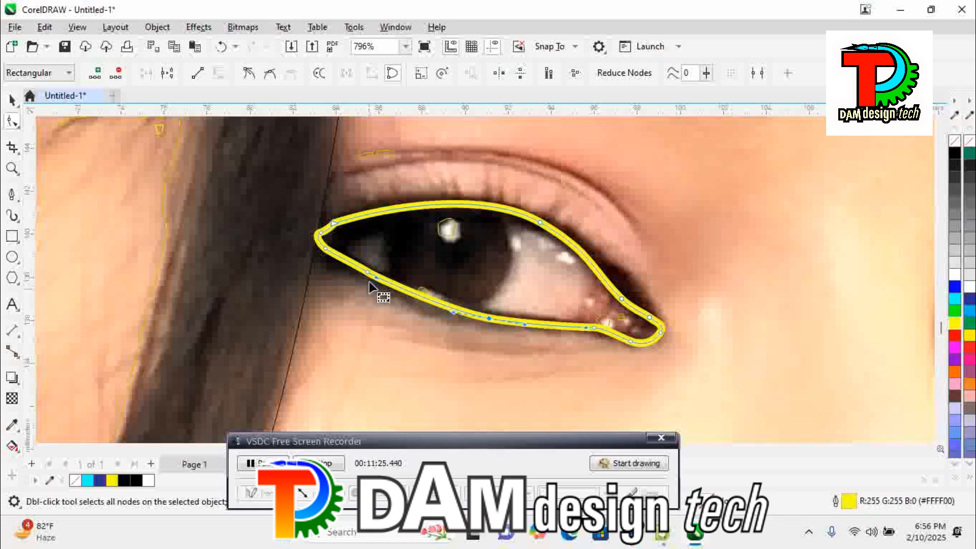
# - Reshape the eye outline's outer corner beside the hair, moving and deleting nodes so it follows the dark eye edge
pyautogui.moveTo(327, 250); pyautogui.dragTo(297, 224)
pyautogui.moveTo(387, 284); pyautogui.dragTo(291, 202)
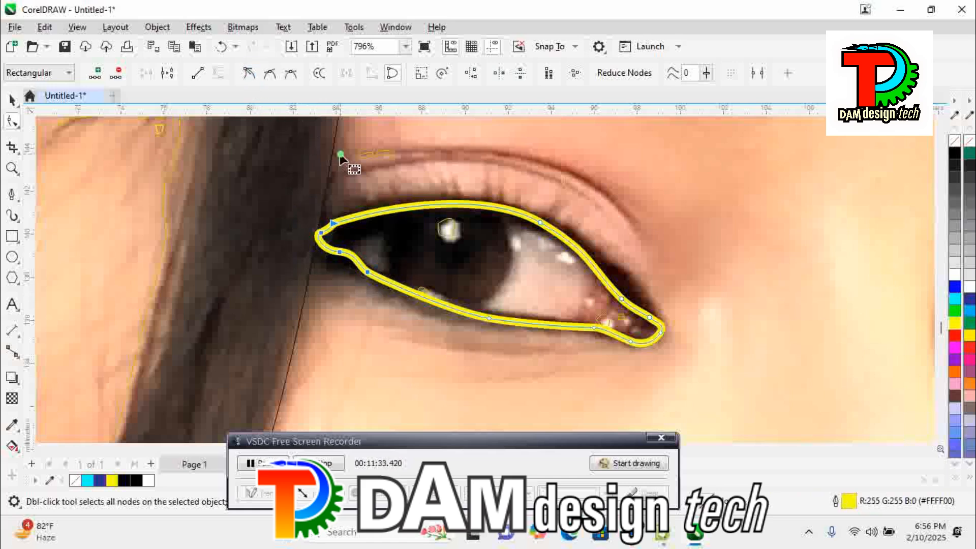
pyautogui.click(335, 254)
pyautogui.click(339, 253)
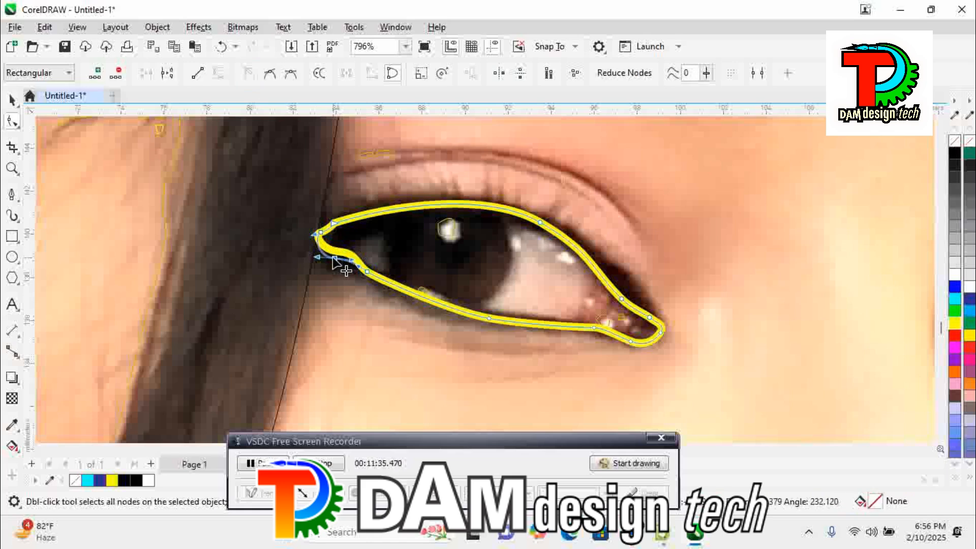
pyautogui.click(328, 230)
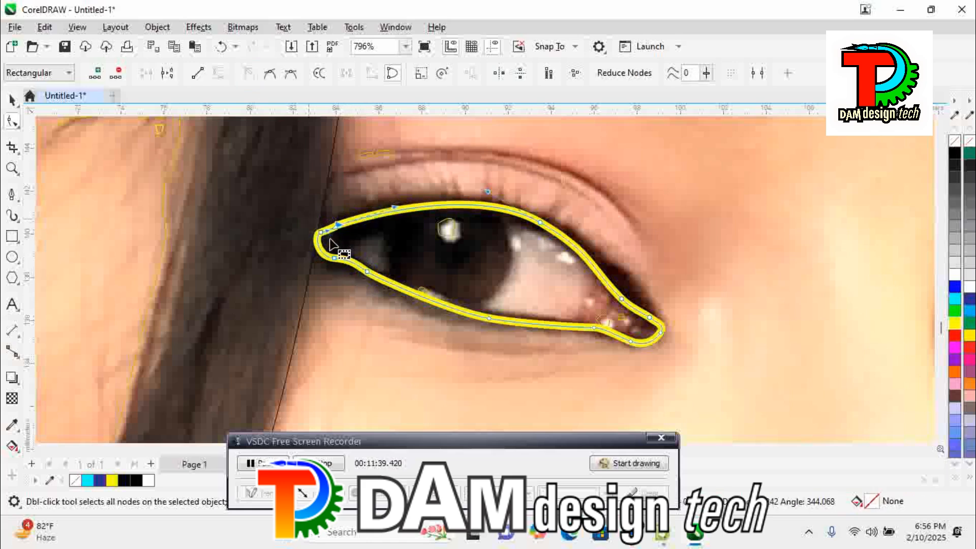
pyautogui.click(323, 237)
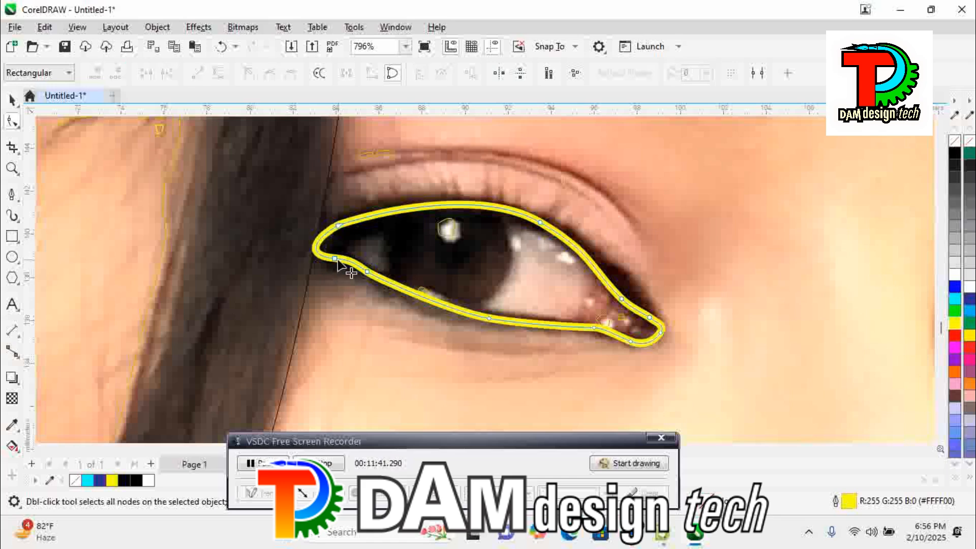
pyautogui.click(315, 261)
pyautogui.moveTo(301, 256); pyautogui.dragTo(403, 200)
pyautogui.click(318, 236)
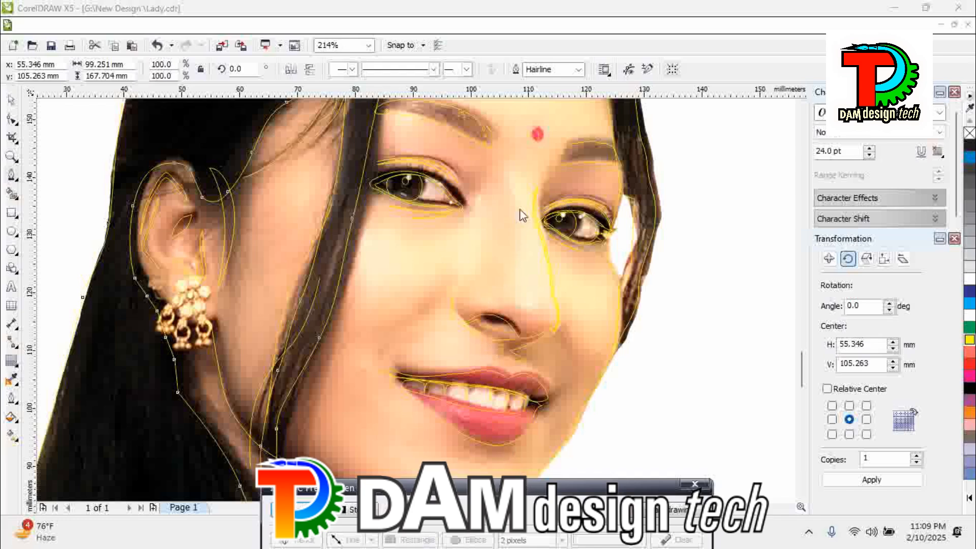
pyautogui.click(331, 216)
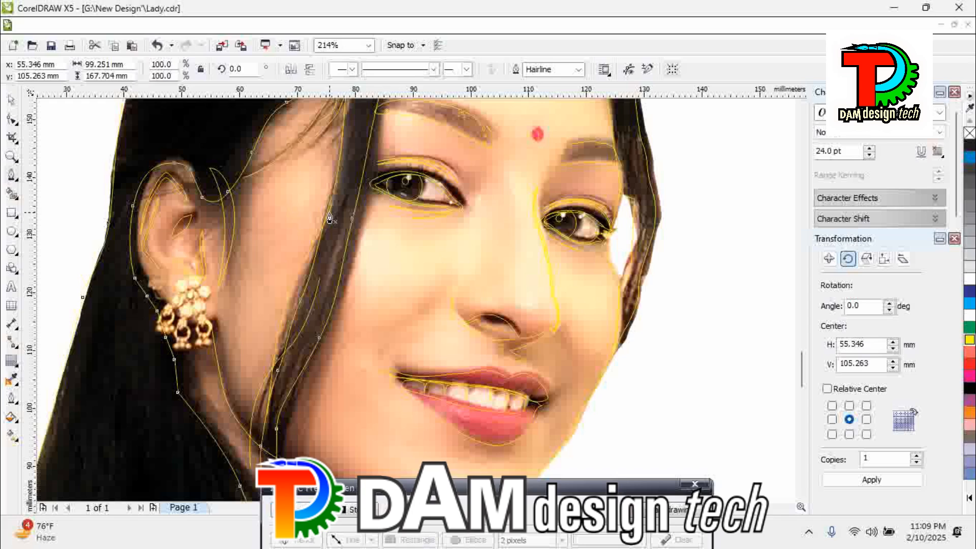
pyautogui.click(11, 100)
pyautogui.press('space')
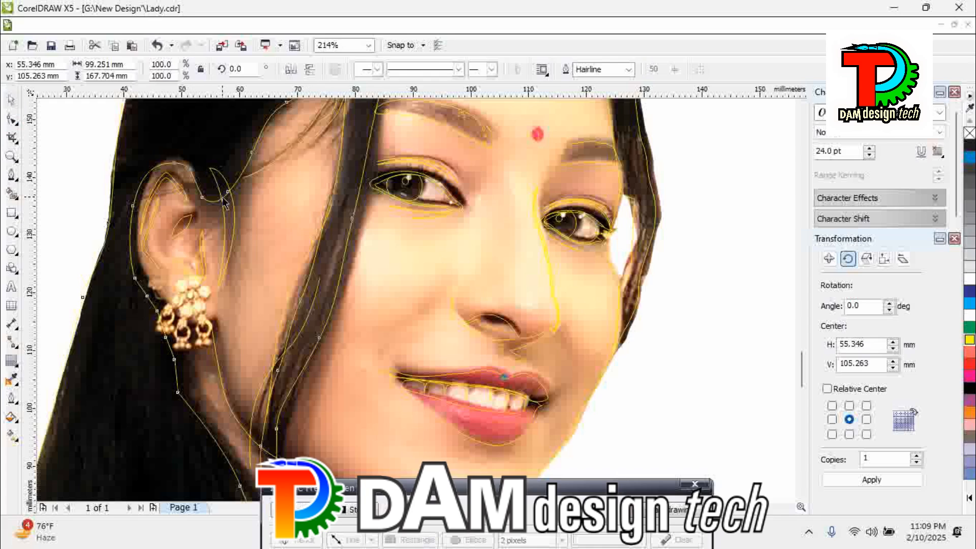
pyautogui.moveTo(226, 204); pyautogui.dragTo(231, 196)
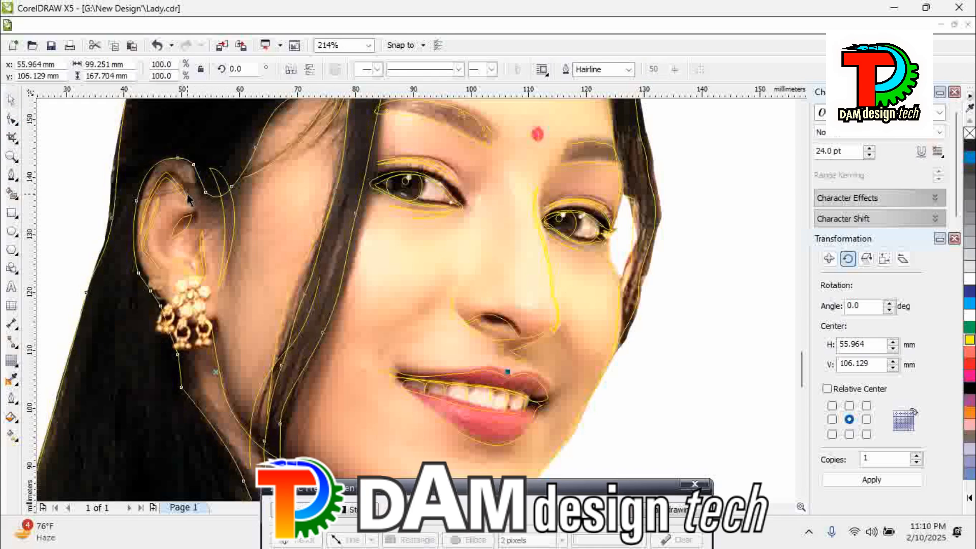
pyautogui.hotkey('ctrl', 'z')
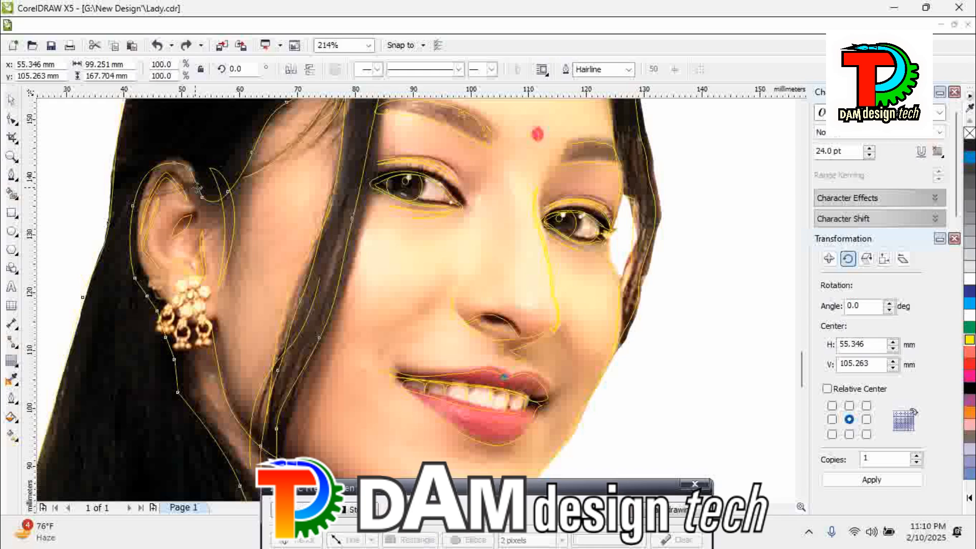
# - Move the hair outline slightly up and toward the face, placing its centre at X 56.336 mm, Y 106.005 mm
pyautogui.moveTo(203, 196); pyautogui.dragTo(210, 192)
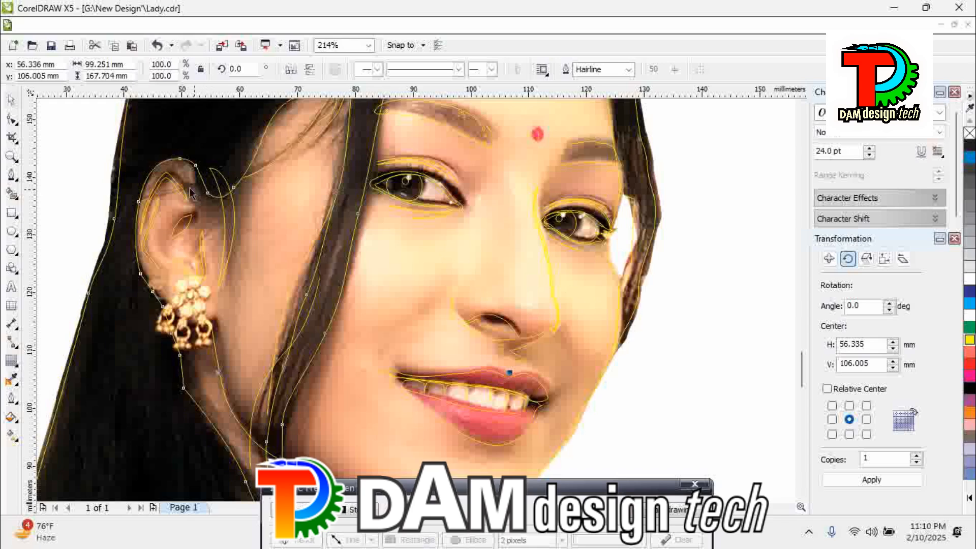
pyautogui.click(11, 174)
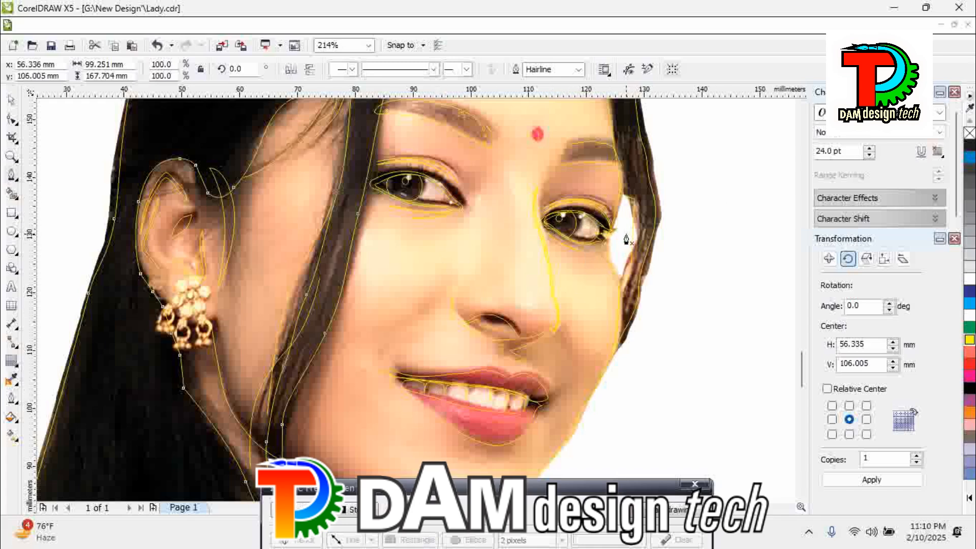
pyautogui.scroll(-3, 626, 239)
pyautogui.click(11, 99)
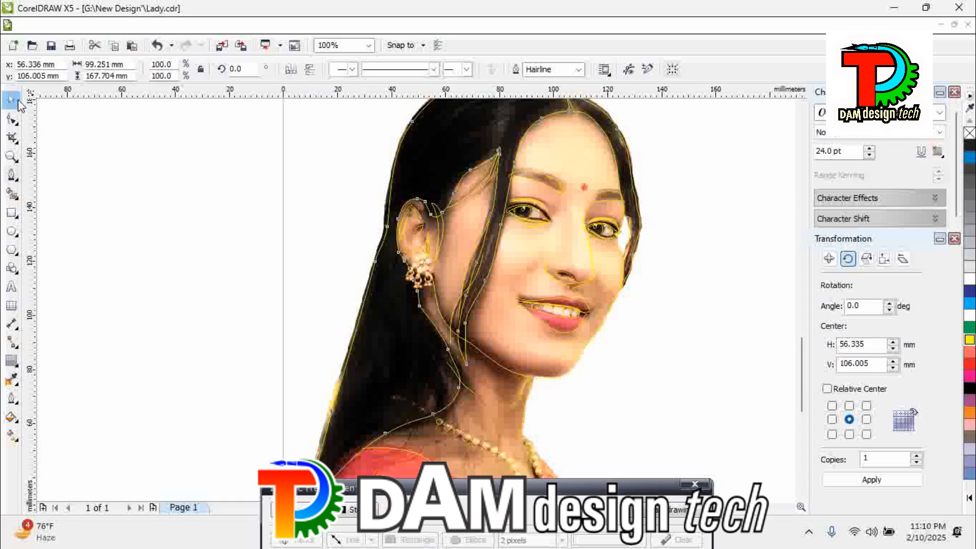
# - Select the photo together with all traced outlines and move them to a centre of X 71.544 mm, Y 99.223 mm
pyautogui.moveTo(723, 143); pyautogui.dragTo(367, 399)
pyautogui.click(695, 245)
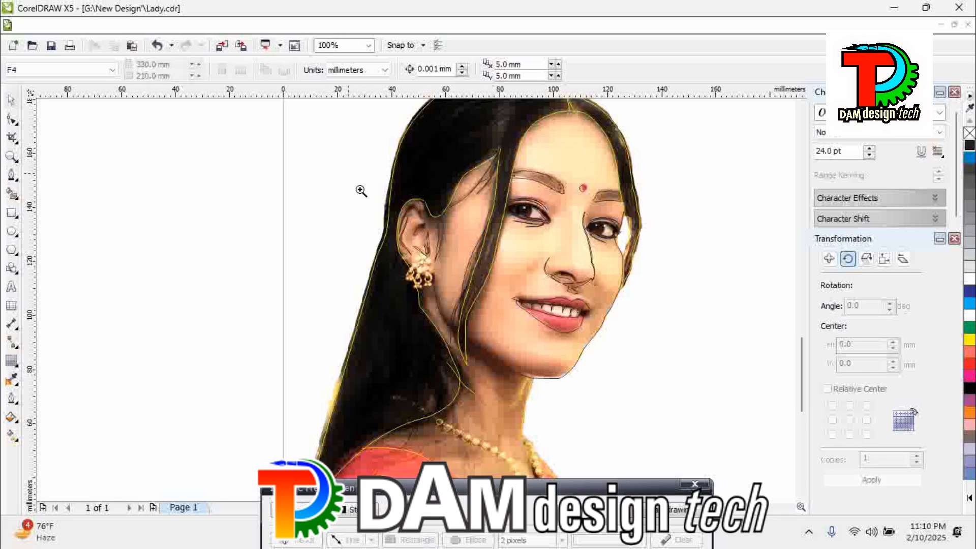
pyautogui.rightClick(405, 234)
pyautogui.moveTo(305, 144); pyautogui.dragTo(627, 442)
pyautogui.moveTo(555, 466); pyautogui.dragTo(257, 104)
pyautogui.press('F2')
pyautogui.moveTo(289, 203); pyautogui.dragTo(510, 360)
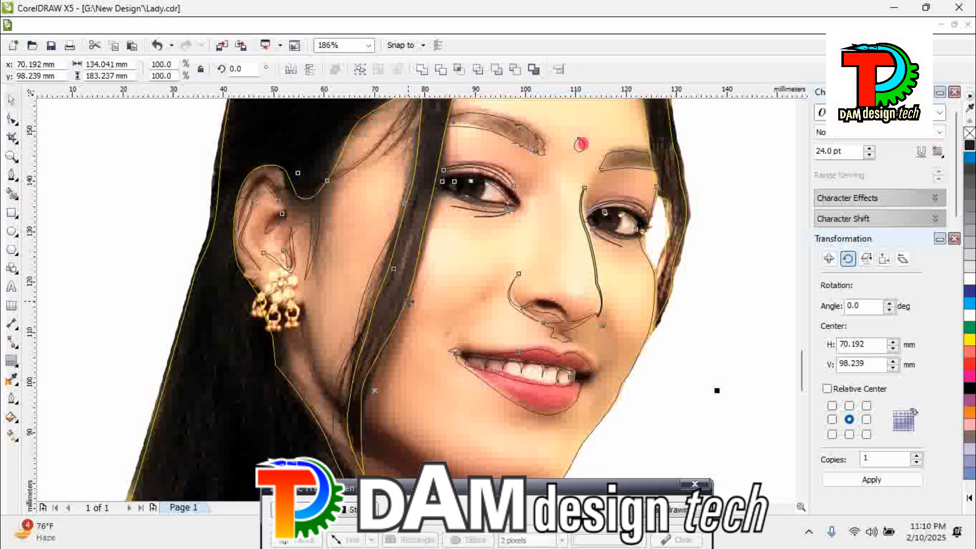
pyautogui.moveTo(408, 302); pyautogui.dragTo(409, 297)
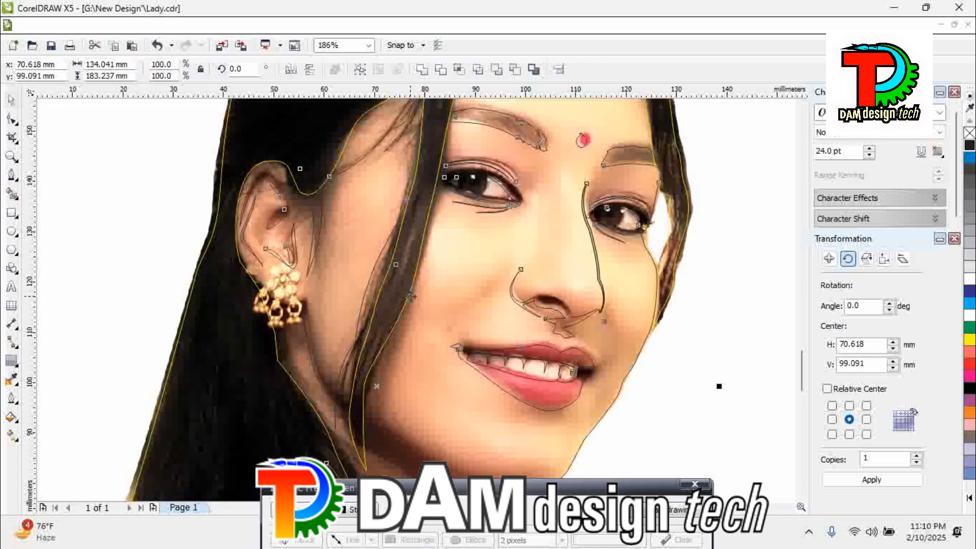
pyautogui.click(255, 245)
pyautogui.click(142, 224)
pyautogui.scroll(1, 644, 226)
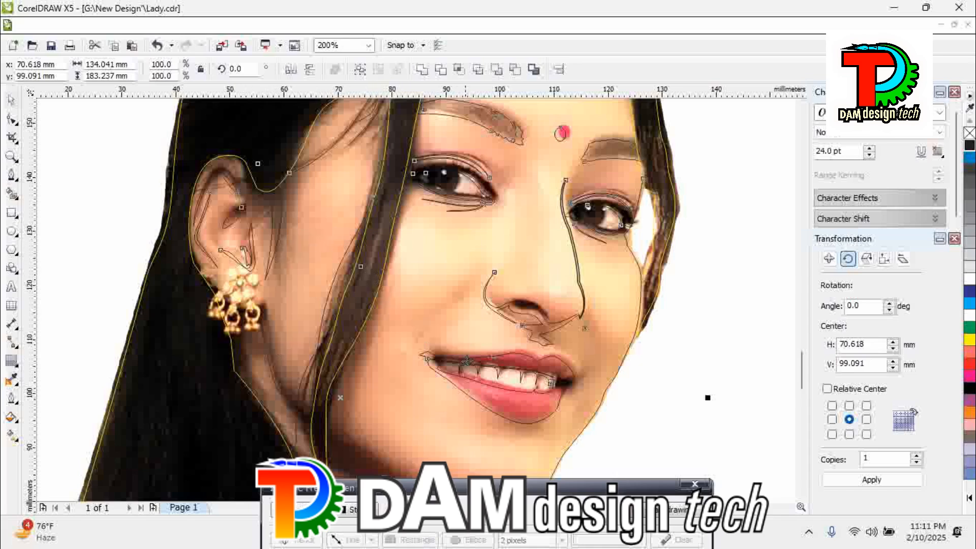
pyautogui.moveTo(491, 369); pyautogui.dragTo(496, 367)
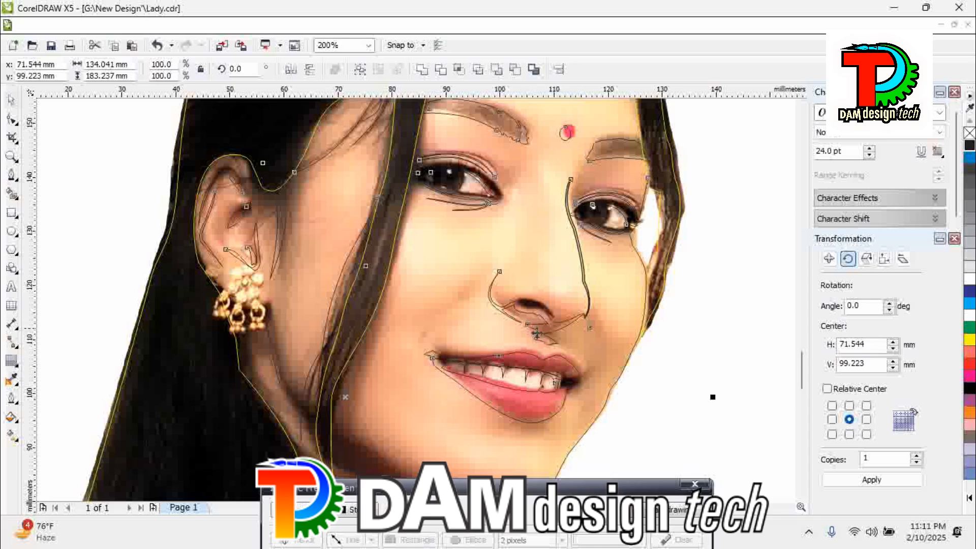
# - Reshape the main hair outline at the crown, adjusting the node and its curve handle before the parting to follow the photo's hair edge
pyautogui.moveTo(802, 367); pyautogui.dragTo(804, 391)
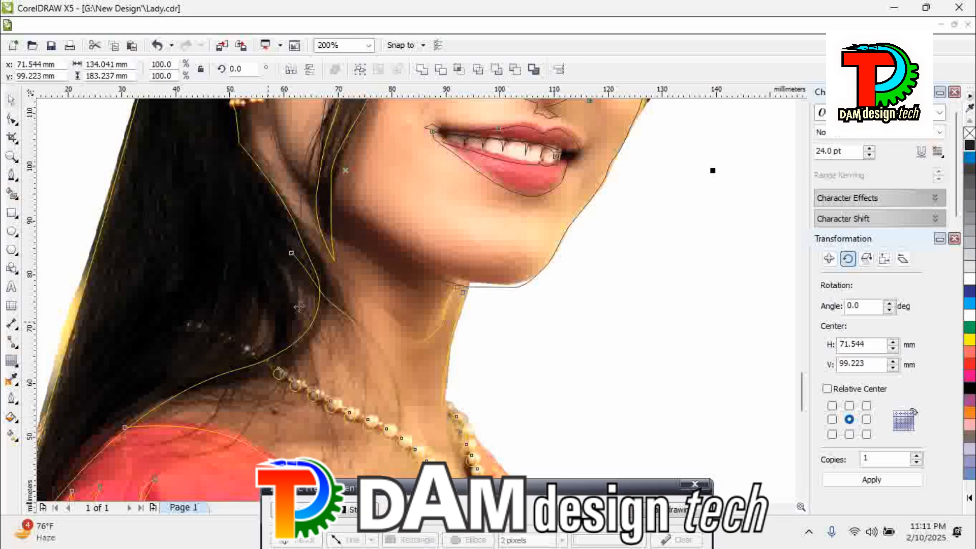
pyautogui.click(801, 107)
pyautogui.scroll(4, 801, 109)
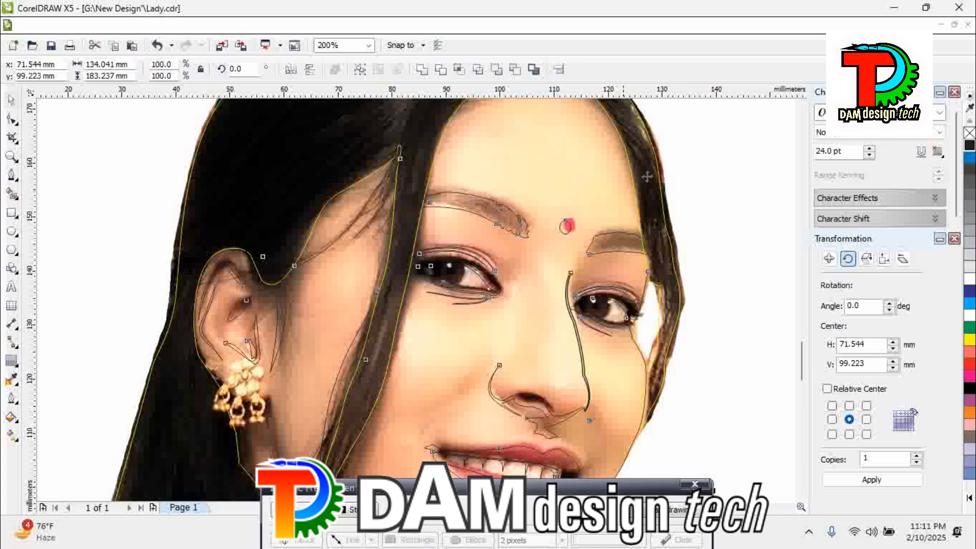
pyautogui.click(801, 108)
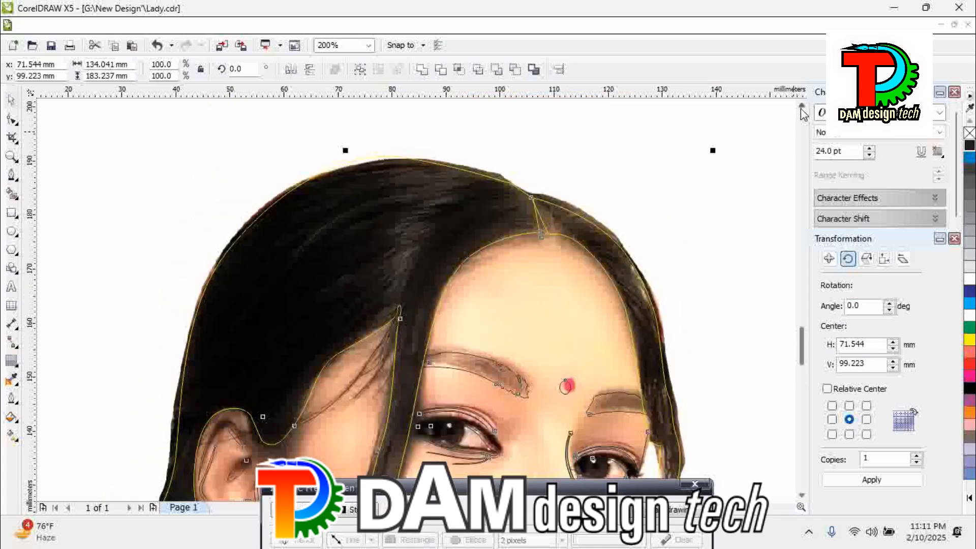
pyautogui.click(801, 109)
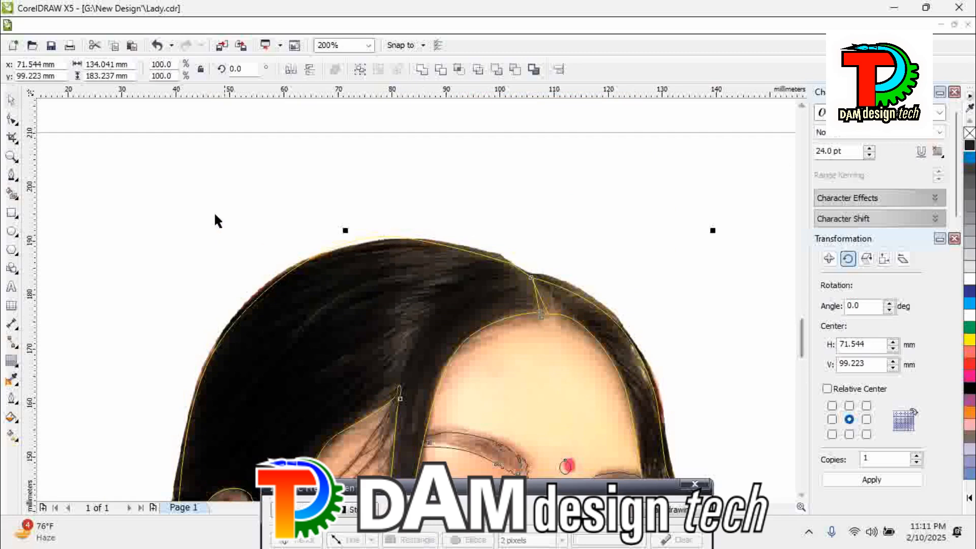
pyautogui.click(471, 169)
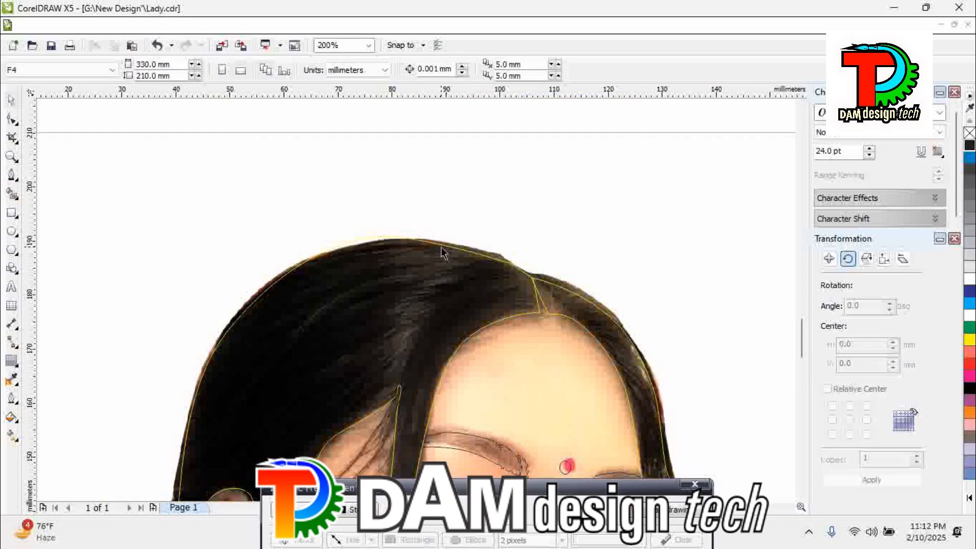
pyautogui.click(442, 253)
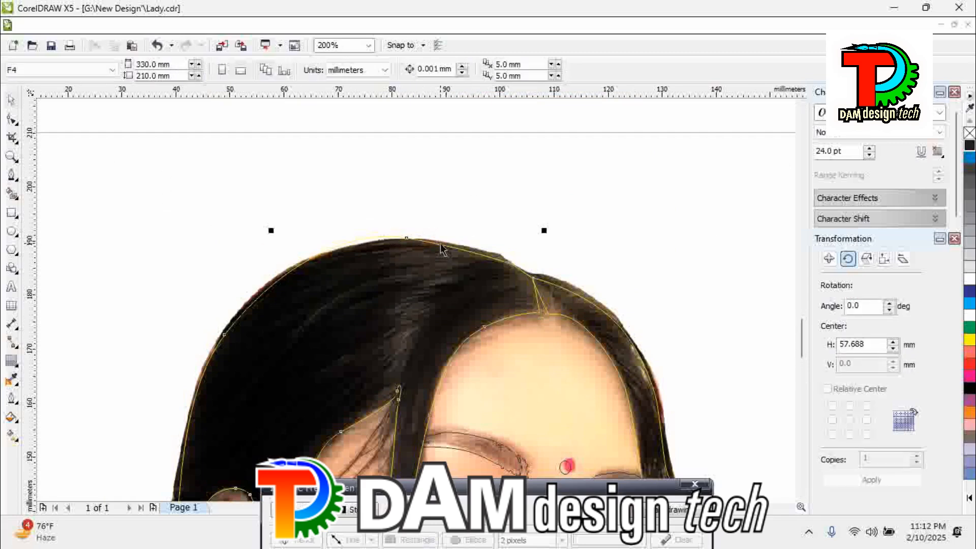
pyautogui.click(12, 119)
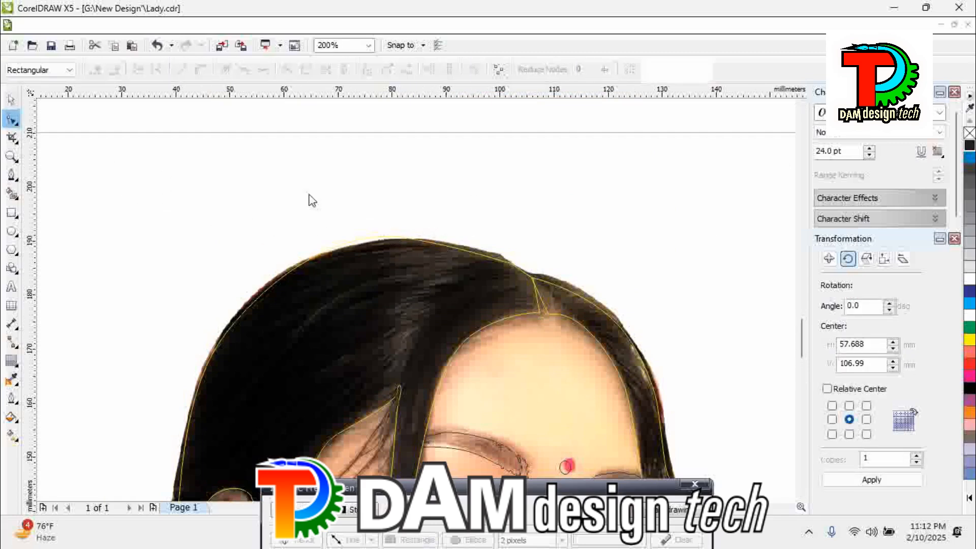
pyautogui.click(475, 256)
pyautogui.click(478, 249)
pyautogui.click(540, 315)
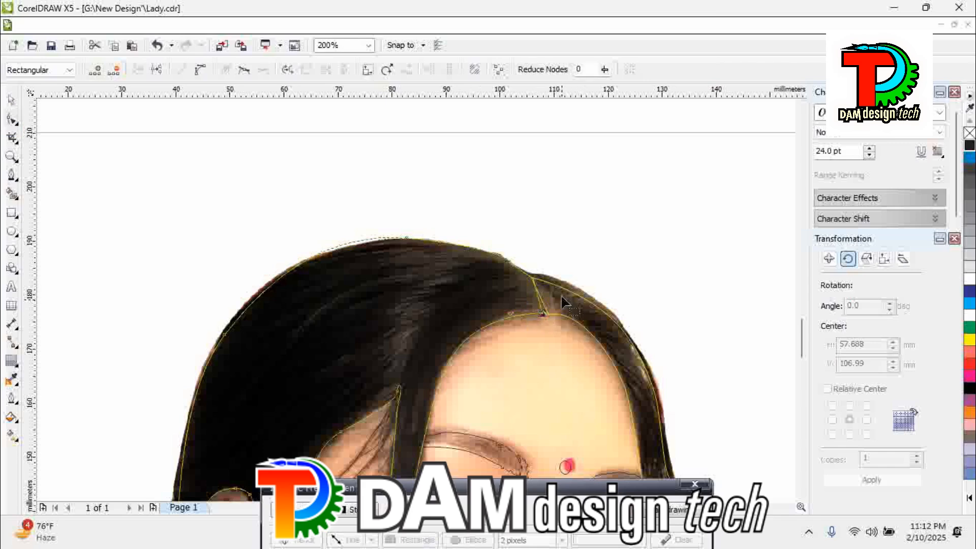
pyautogui.scroll(2, 594, 284)
pyautogui.click(345, 269)
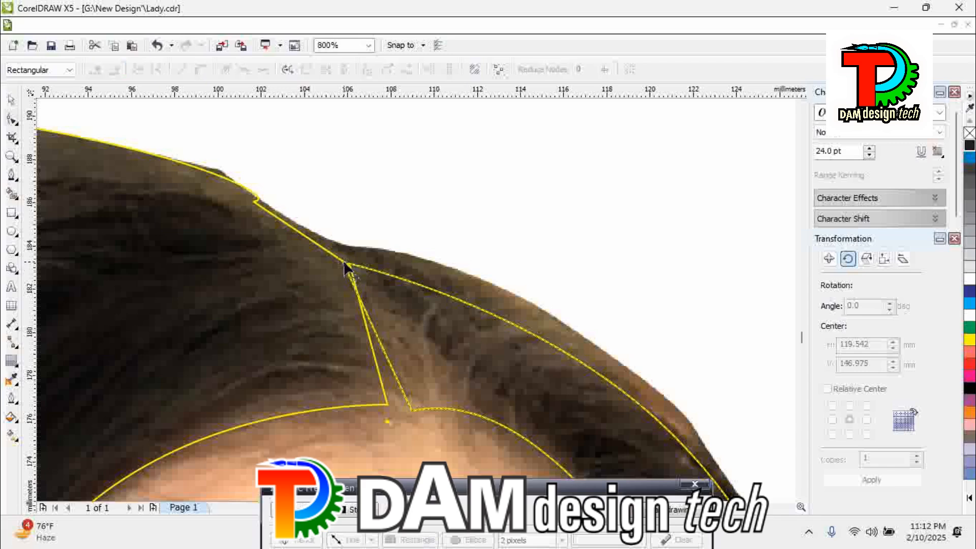
pyautogui.click(254, 199)
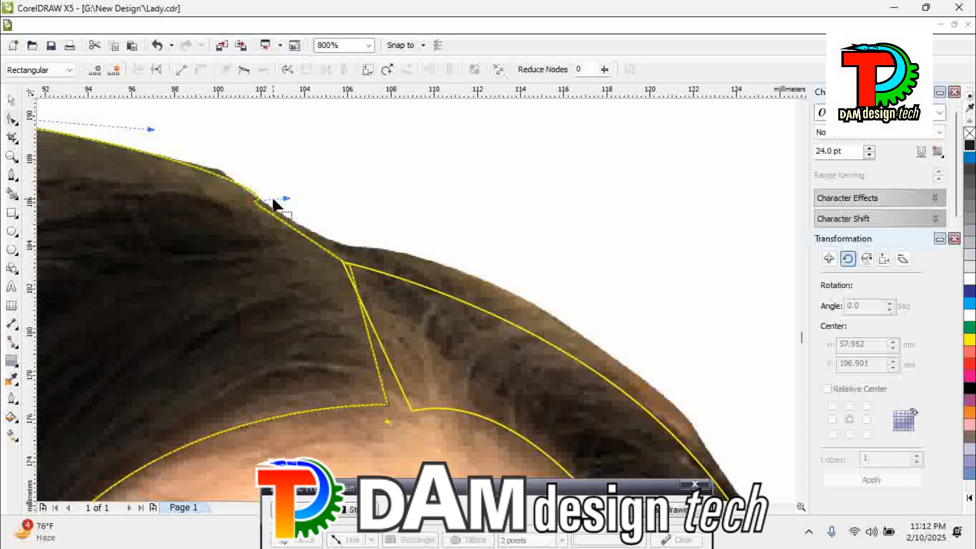
pyautogui.moveTo(285, 198); pyautogui.dragTo(243, 178)
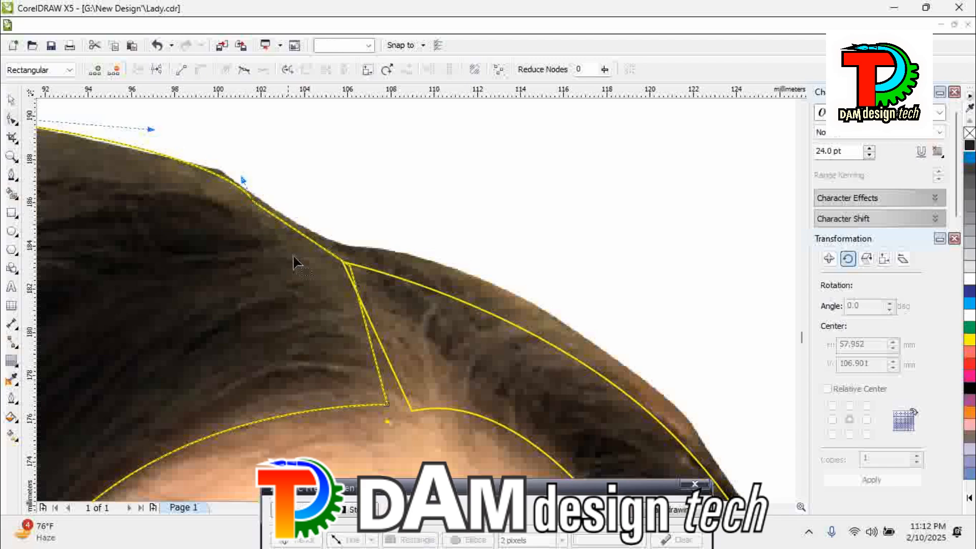
# - Curve the main hair outline's segment above the parting onto the hair edge and adjust both of the outline's corners along the parting line
pyautogui.moveTo(225, 147); pyautogui.dragTo(451, 424)
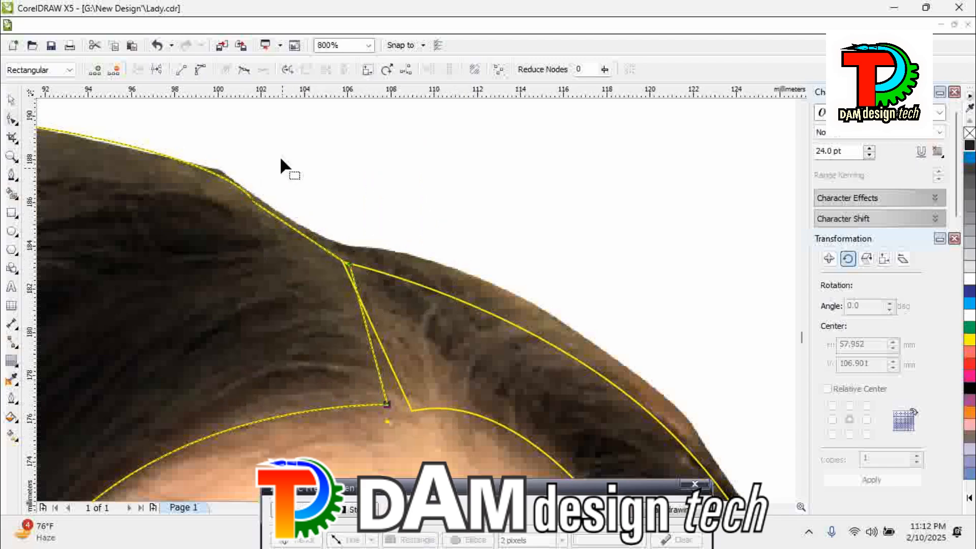
pyautogui.click(201, 70)
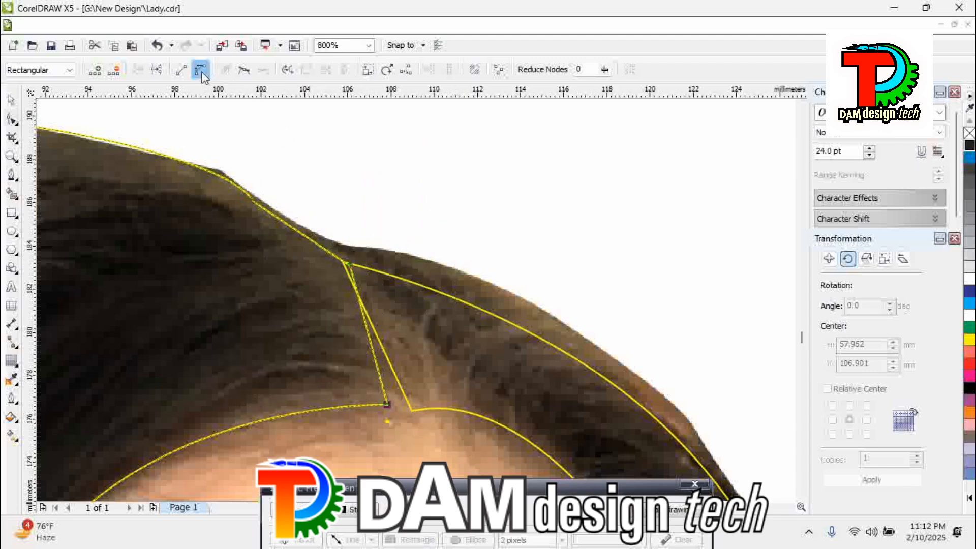
pyautogui.click(289, 230)
pyautogui.moveTo(288, 227); pyautogui.dragTo(292, 223)
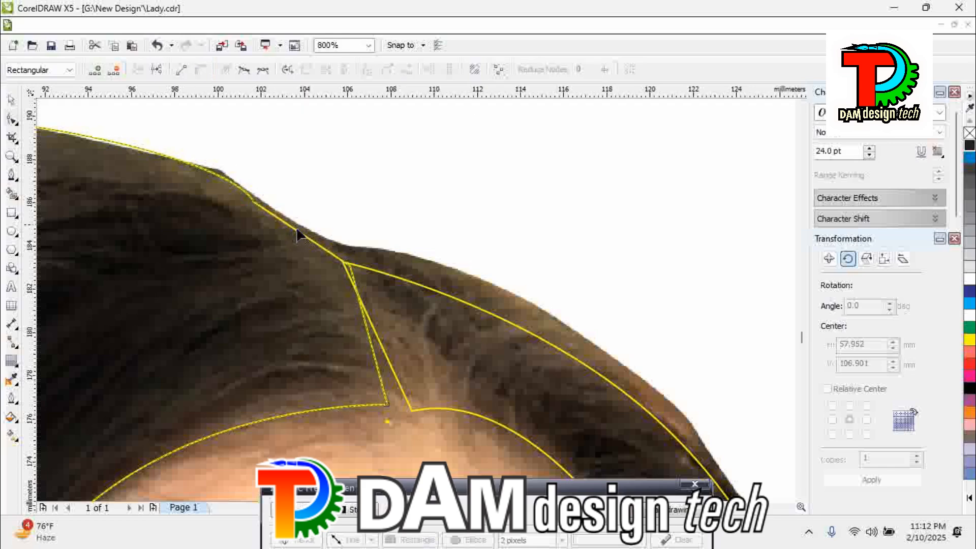
pyautogui.click(346, 264)
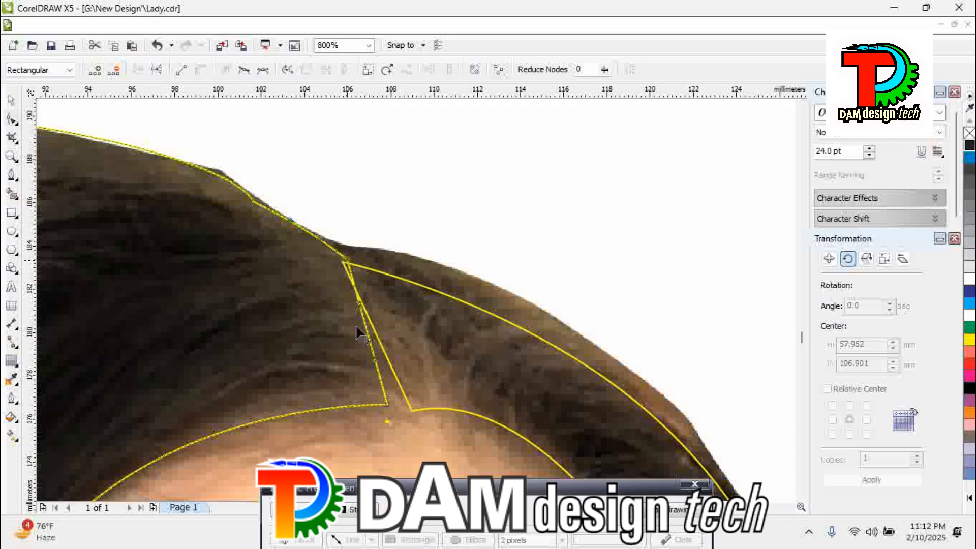
pyautogui.click(386, 404)
pyautogui.moveTo(389, 401); pyautogui.dragTo(395, 403)
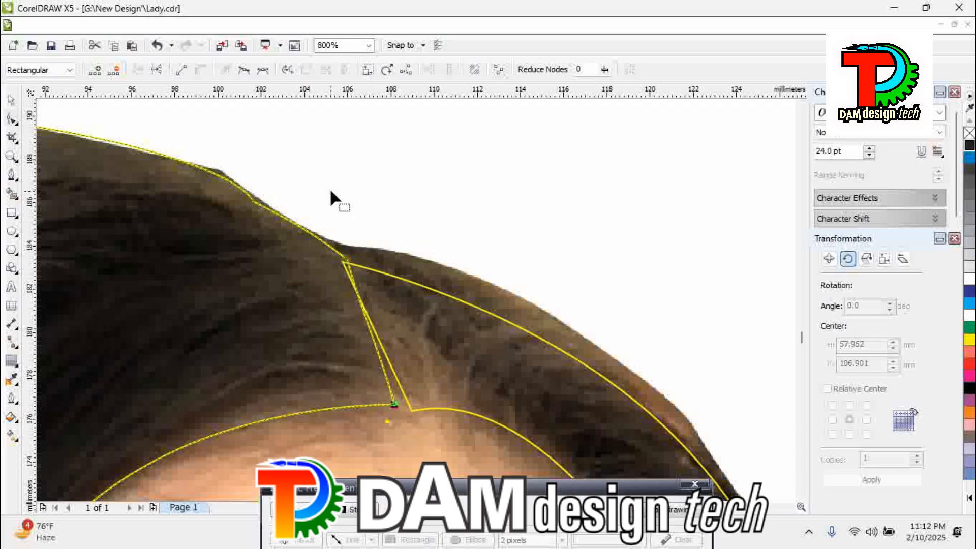
# - Fit the smaller hair section to the photo by moving its two parting corners and bending its upper edge out to the hair edge
pyautogui.click(409, 409)
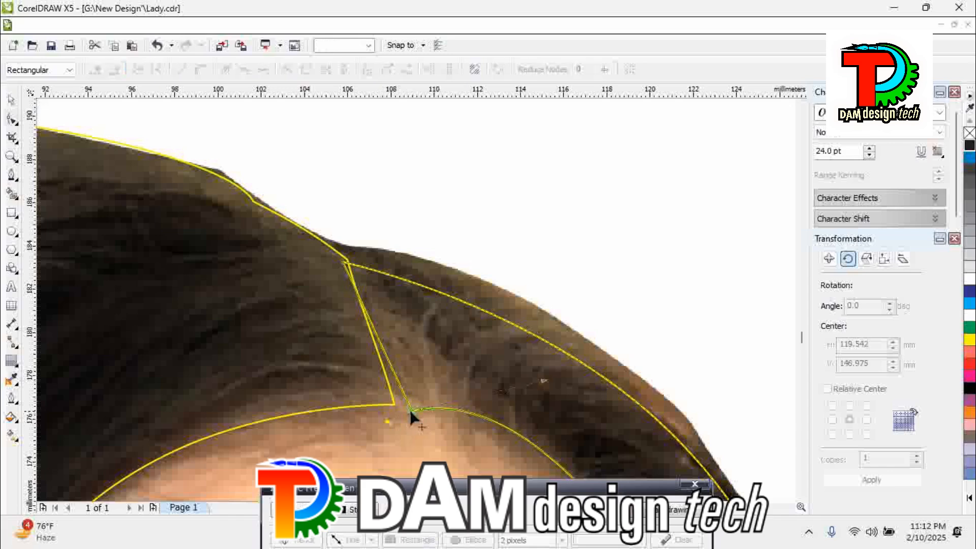
pyautogui.moveTo(409, 409); pyautogui.dragTo(403, 401)
pyautogui.moveTo(346, 264); pyautogui.dragTo(353, 250)
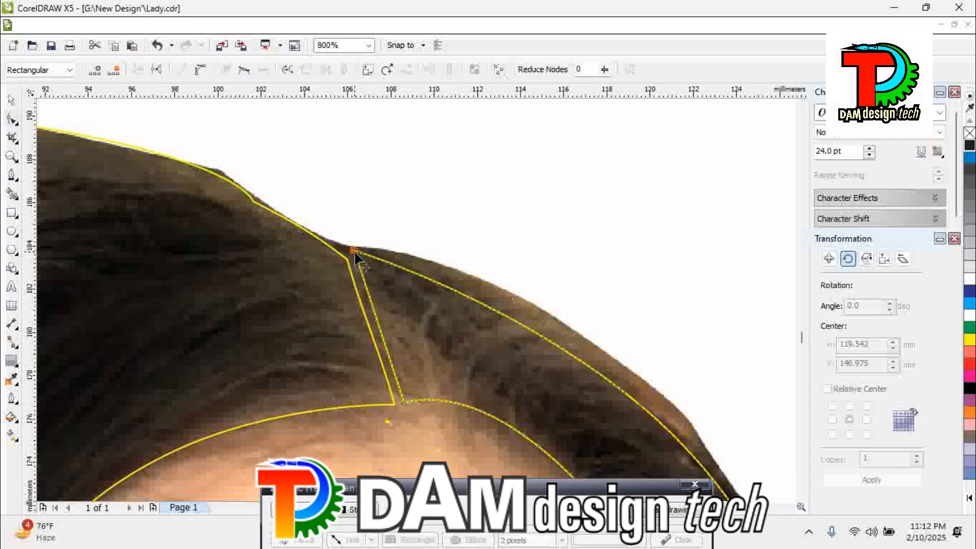
pyautogui.click(549, 335)
pyautogui.moveTo(556, 334); pyautogui.dragTo(660, 402)
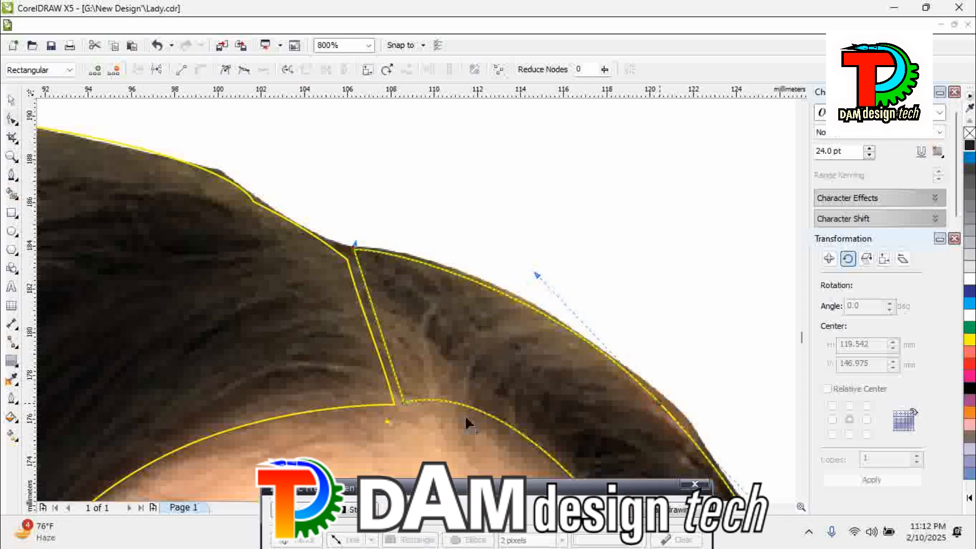
# - Delete the tiny stray shape on the forehead just below the hair parting
pyautogui.click(13, 99)
pyautogui.click(248, 178)
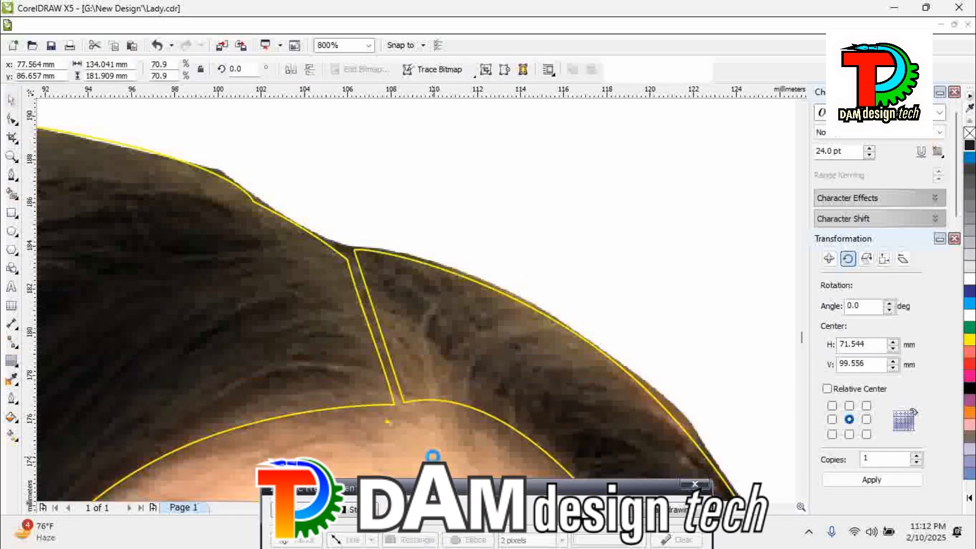
pyautogui.hotkey('ctrl', 'z')
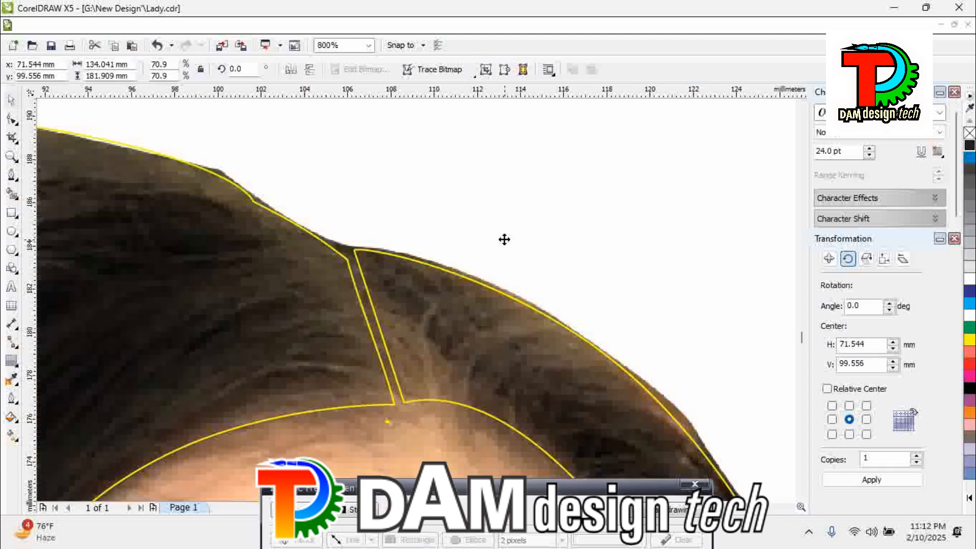
pyautogui.scroll(-2, 495, 209)
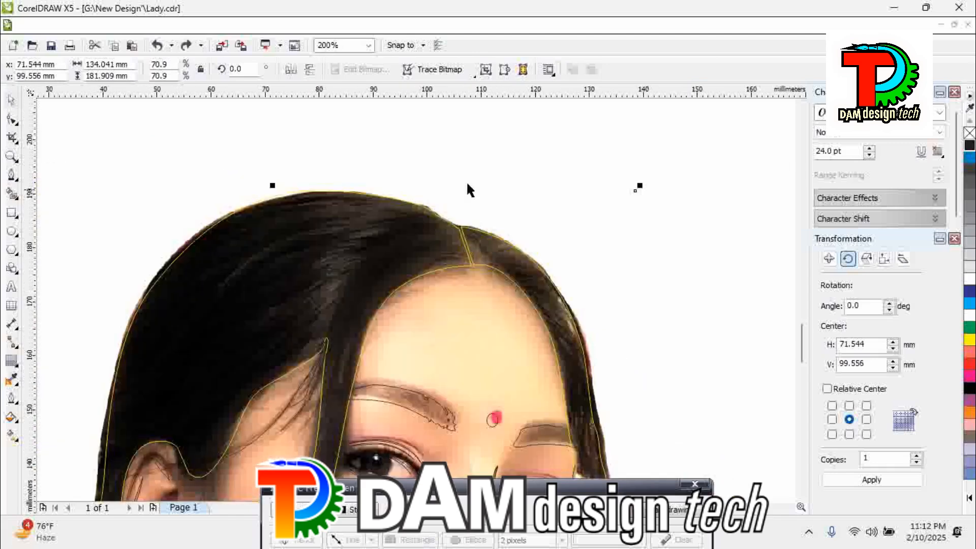
pyautogui.press('Tab')
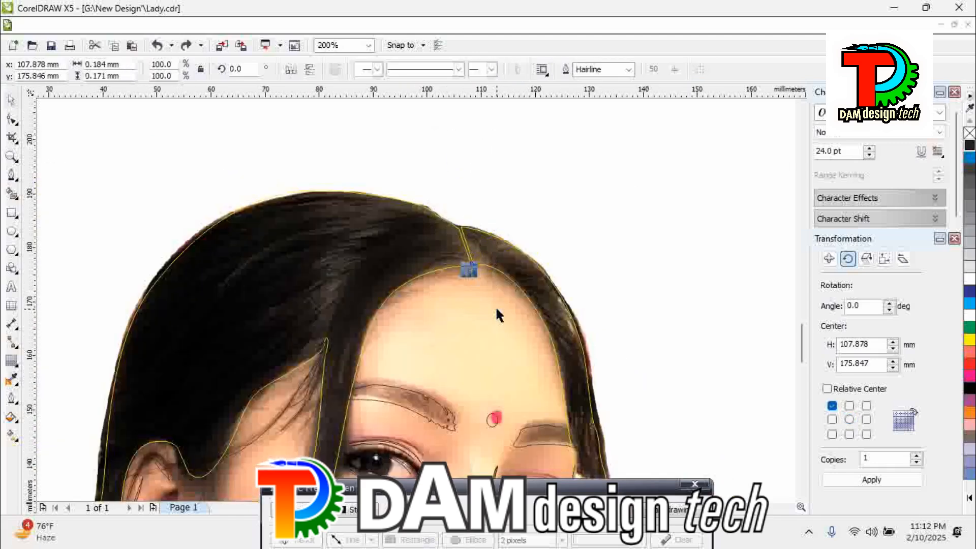
pyautogui.press('Delete')
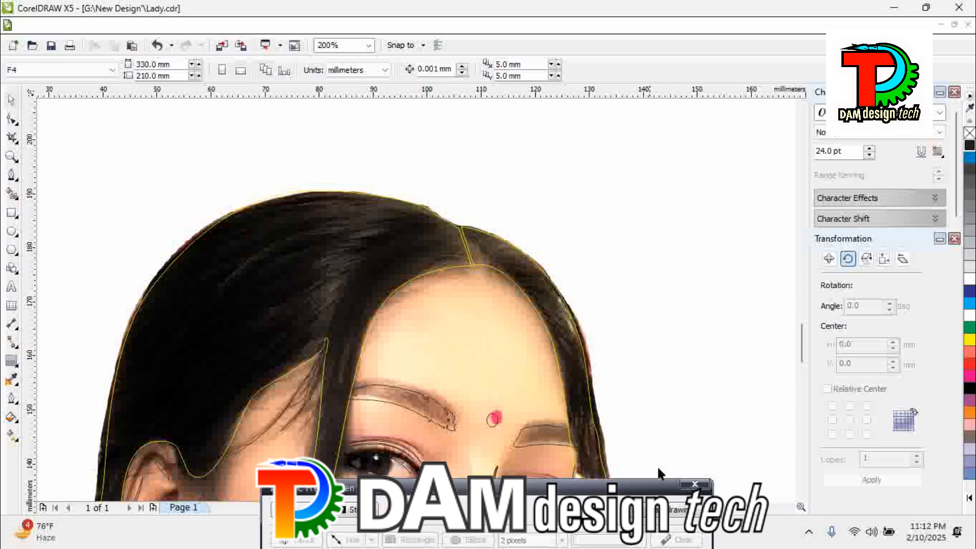
# - Select all traced shapes without the photo and move them beside it, centred at X 199.273 mm, Y 108.197 mm
pyautogui.click(802, 496)
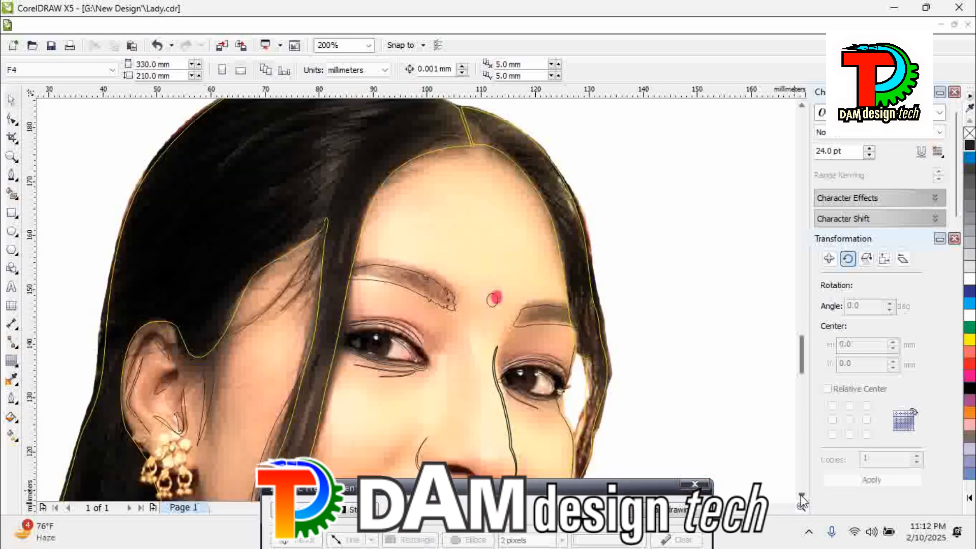
pyautogui.click(802, 496)
pyautogui.scroll(-4, 711, 478)
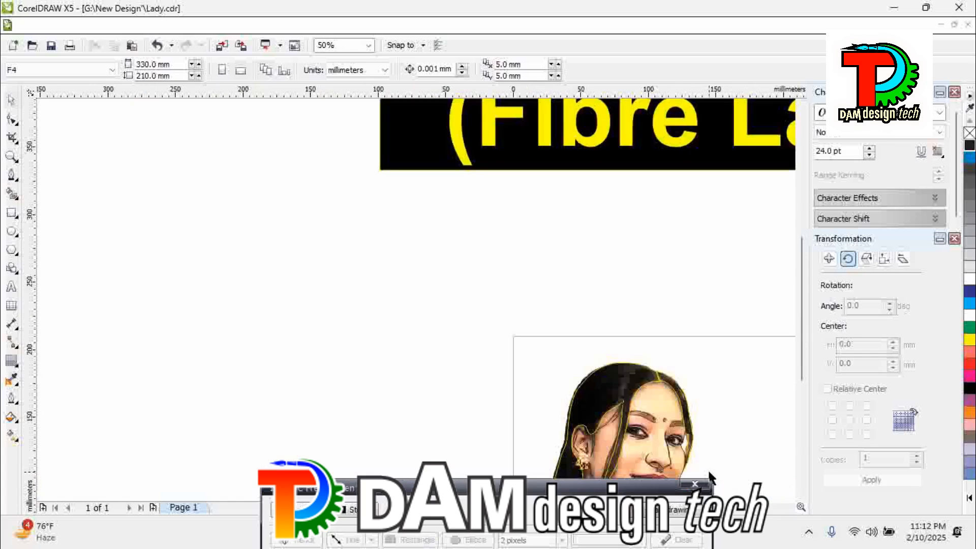
pyautogui.click(801, 497)
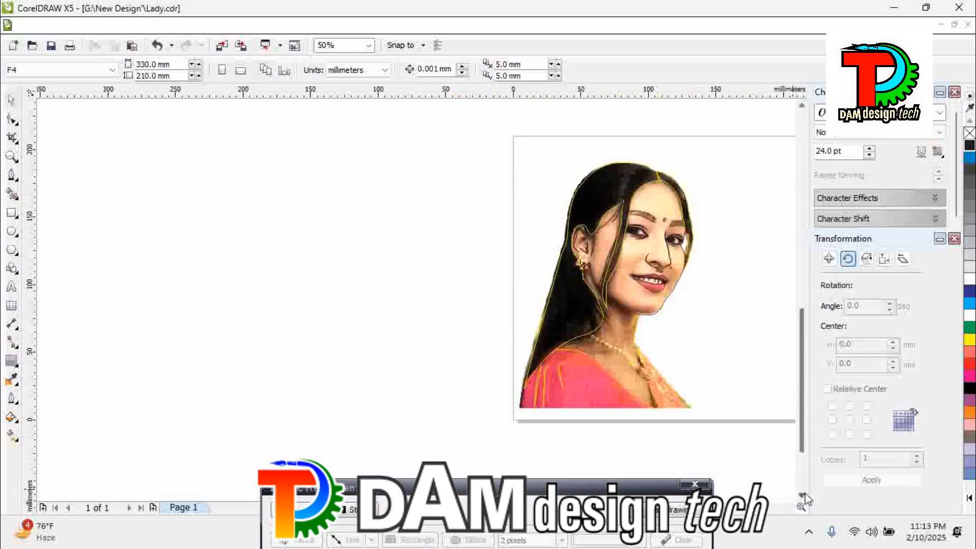
pyautogui.click(538, 267)
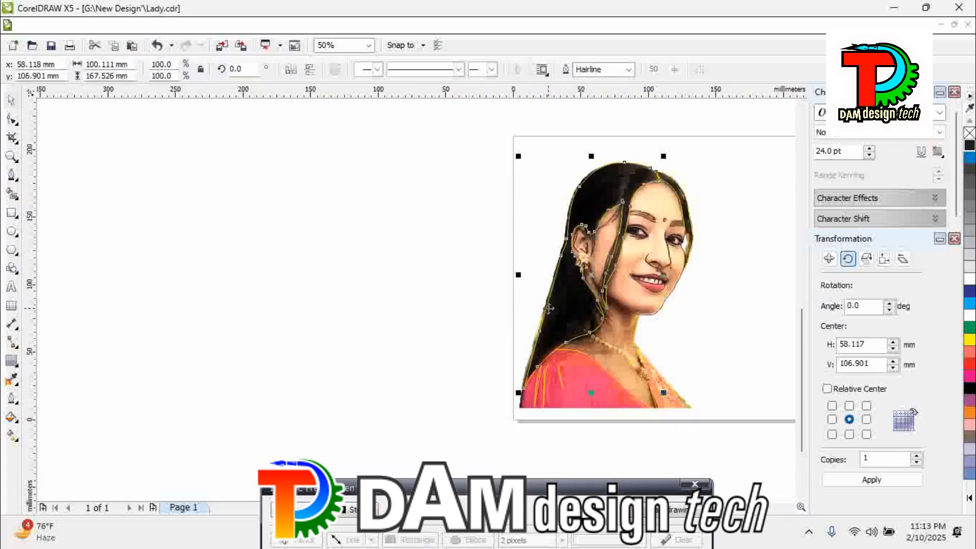
pyautogui.moveTo(454, 143); pyautogui.dragTo(763, 393)
pyautogui.moveTo(752, 440); pyautogui.dragTo(478, 329)
pyautogui.moveTo(542, 362); pyautogui.dragTo(715, 350)
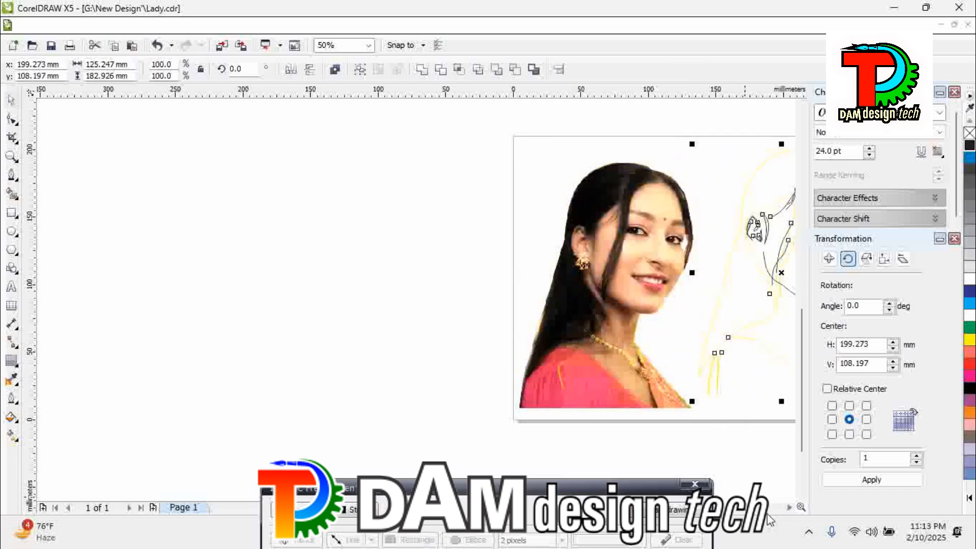
pyautogui.click(788, 507)
pyautogui.click(788, 507)
pyautogui.click(789, 507)
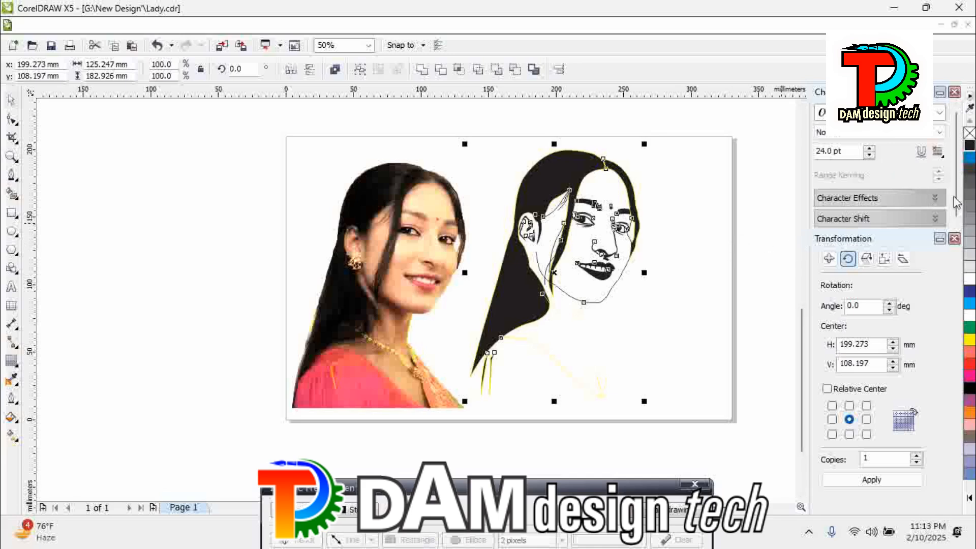
# - Remove the black fill from the main hair shape and from the smaller hair section beyond the parting in the tracing
pyautogui.click(685, 236)
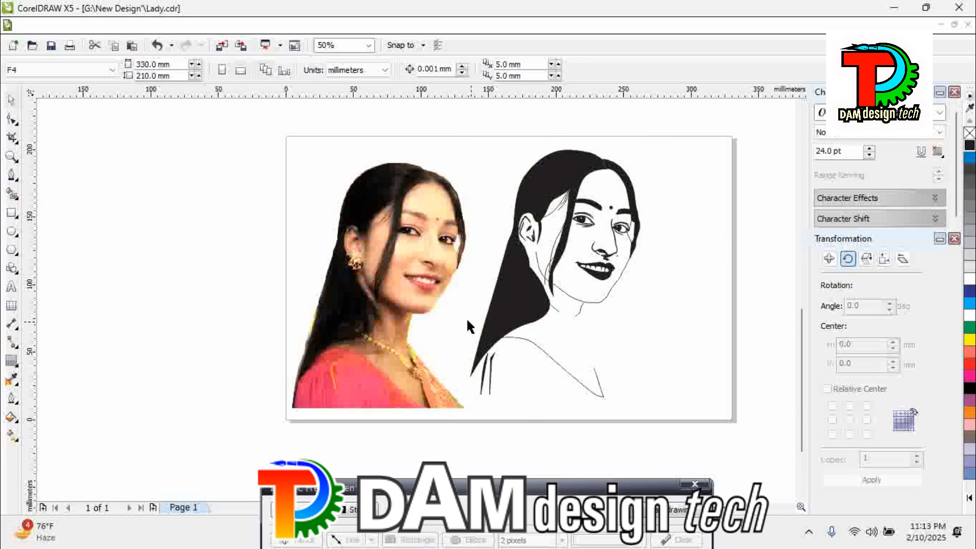
pyautogui.press('z')
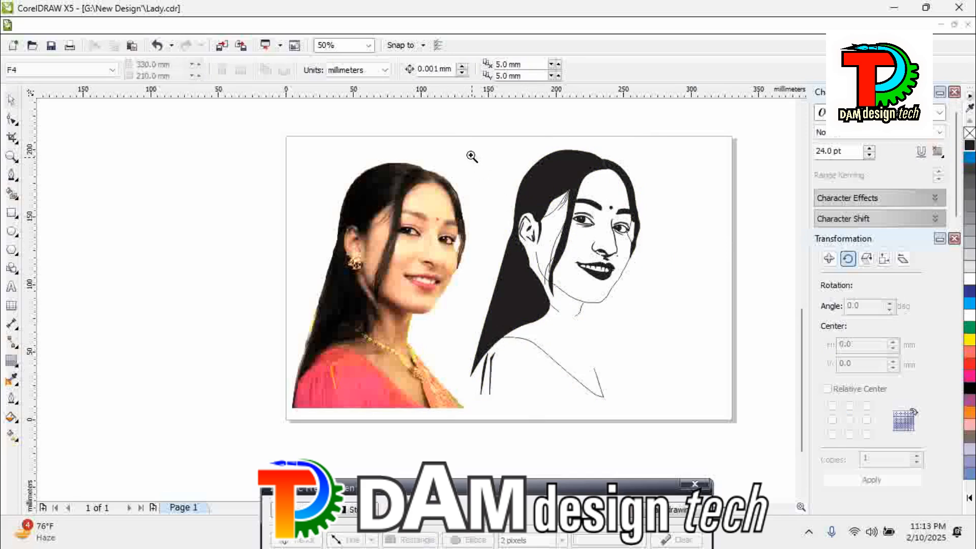
pyautogui.moveTo(468, 145); pyautogui.dragTo(633, 320)
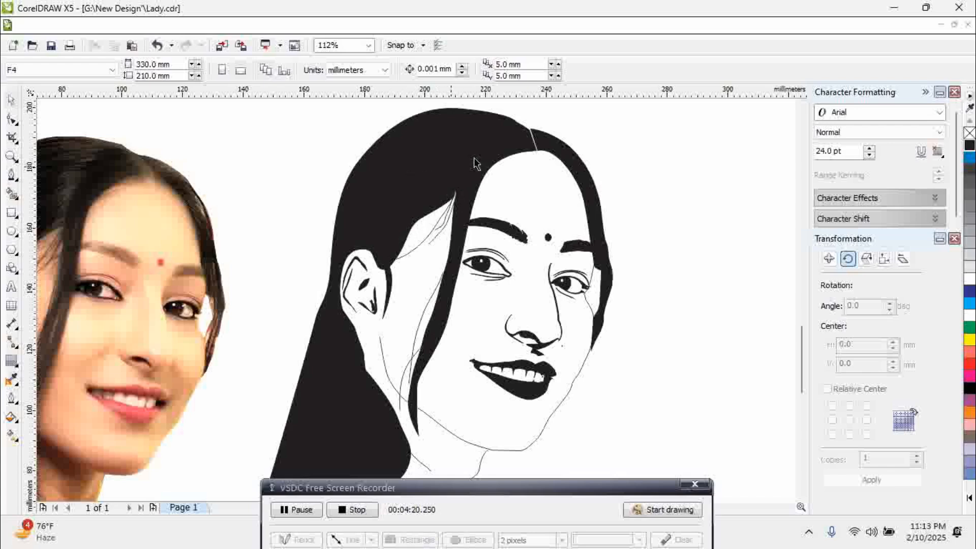
pyautogui.click(529, 142)
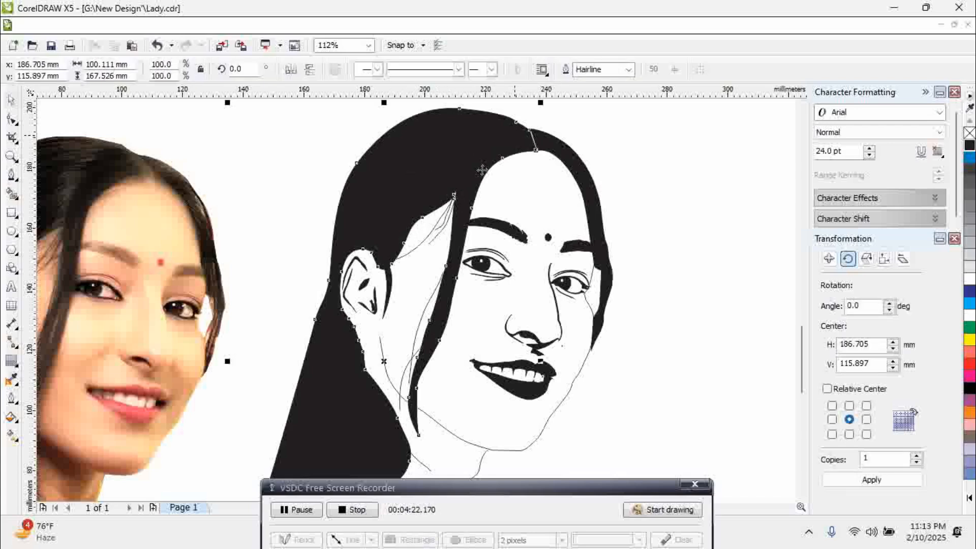
pyautogui.click(970, 133)
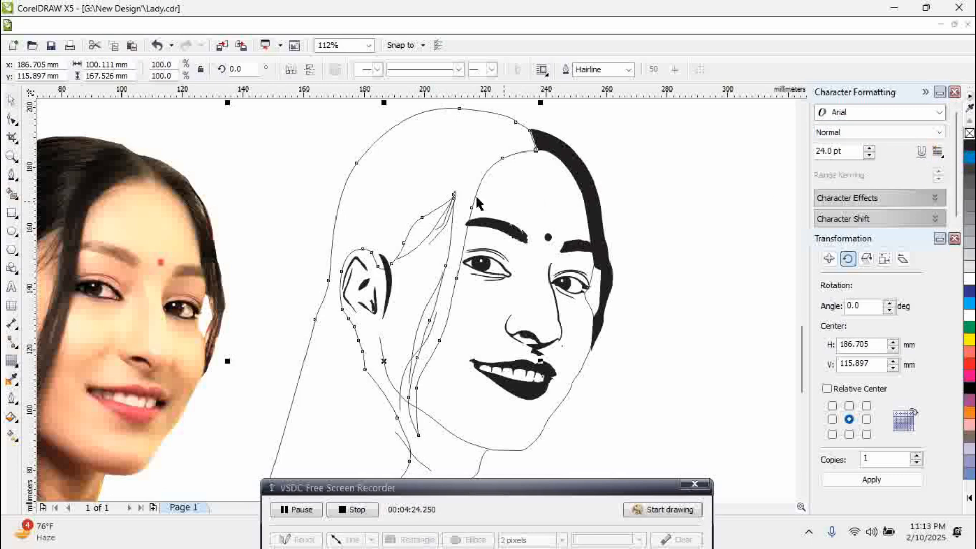
pyautogui.click(563, 163)
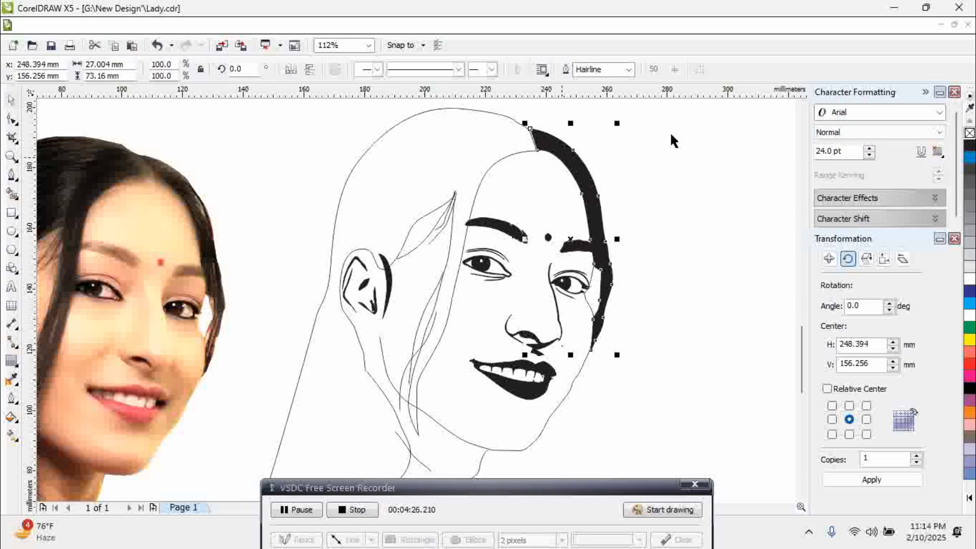
pyautogui.click(969, 133)
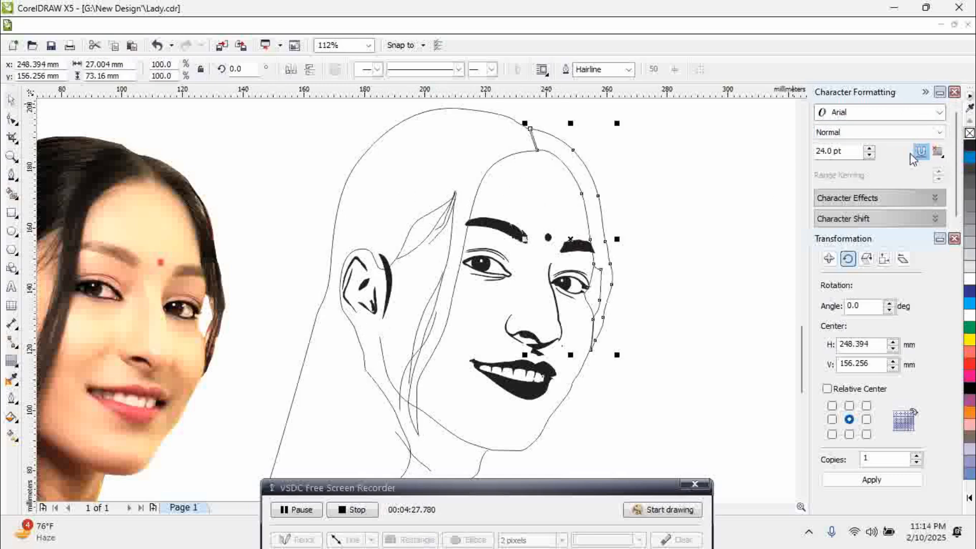
pyautogui.click(670, 245)
# - Select the lower nose and mouth shapes of the tracing together and remove their black fill, leaving only outlines
pyautogui.click(528, 397)
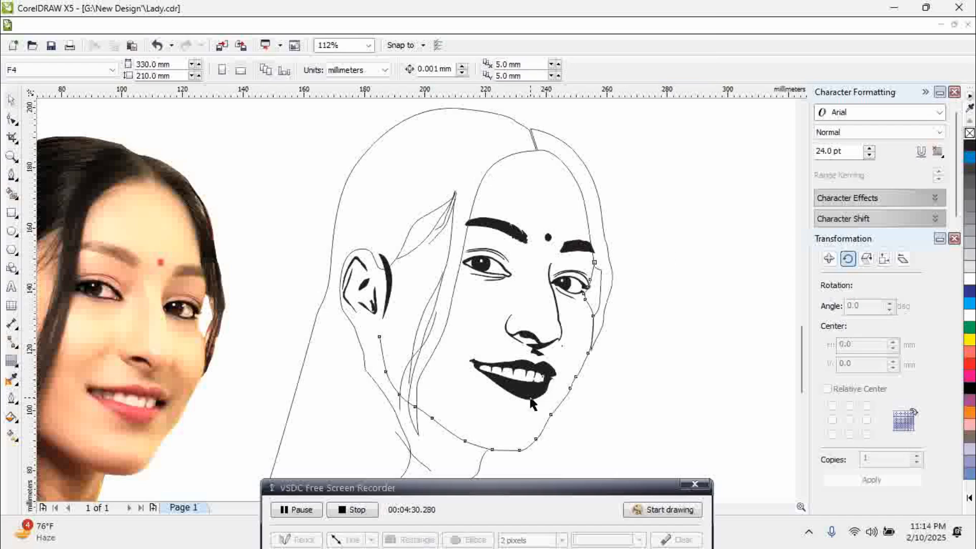
pyautogui.click(631, 371)
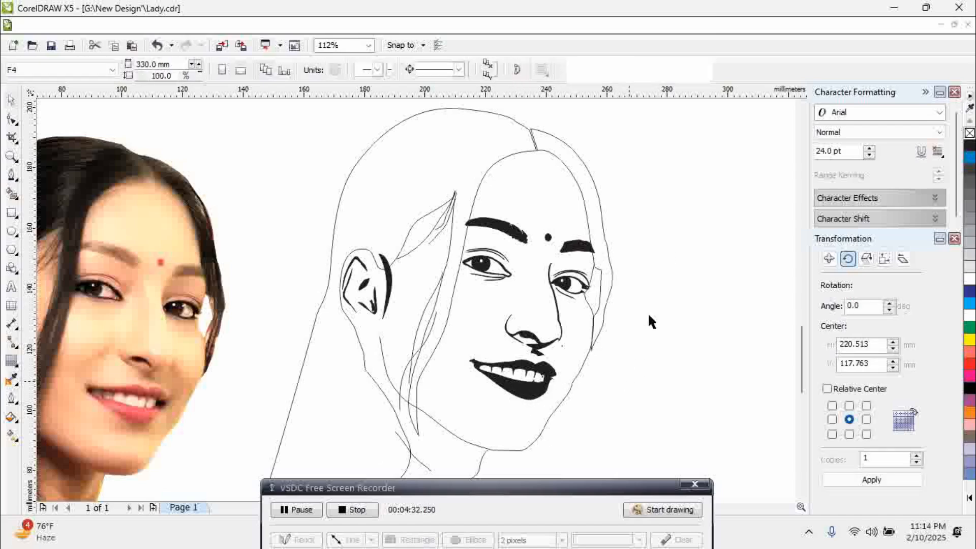
pyautogui.click(516, 395)
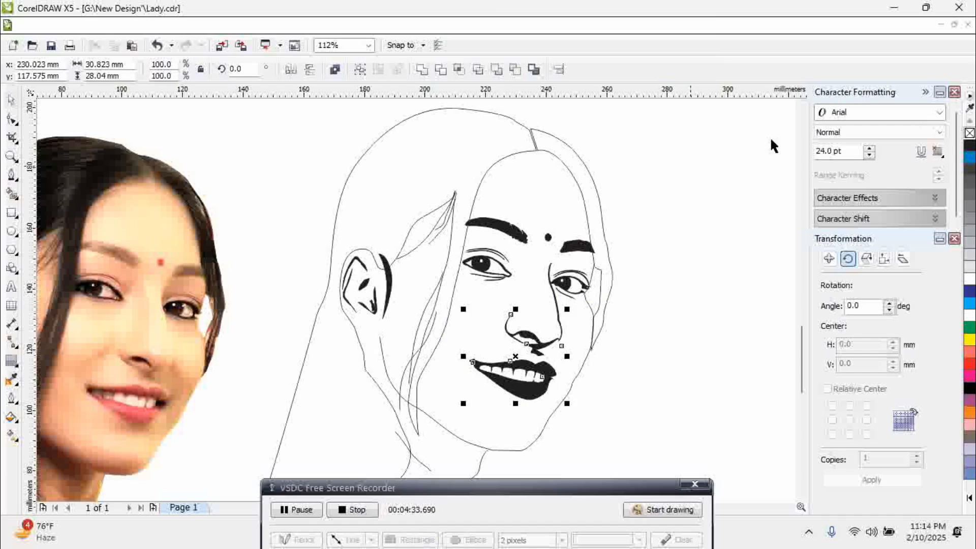
pyautogui.click(970, 133)
# - Select the group of black detail shapes in and beside the ear of the tracing
pyautogui.moveTo(648, 156); pyautogui.dragTo(454, 279)
pyautogui.moveTo(312, 212); pyautogui.dragTo(402, 330)
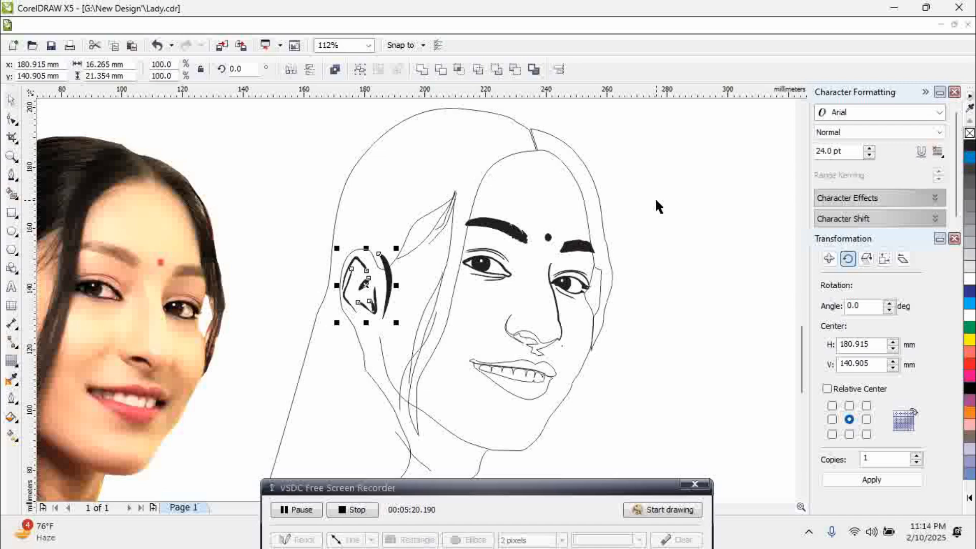
pyautogui.moveTo(509, 493); pyautogui.dragTo(454, 511)
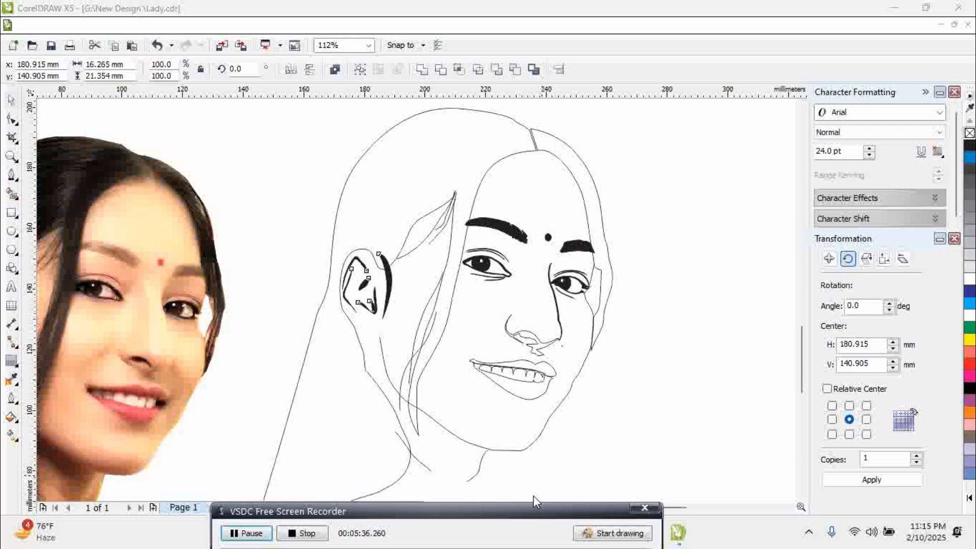
pyautogui.moveTo(529, 511); pyautogui.dragTo(595, 343)
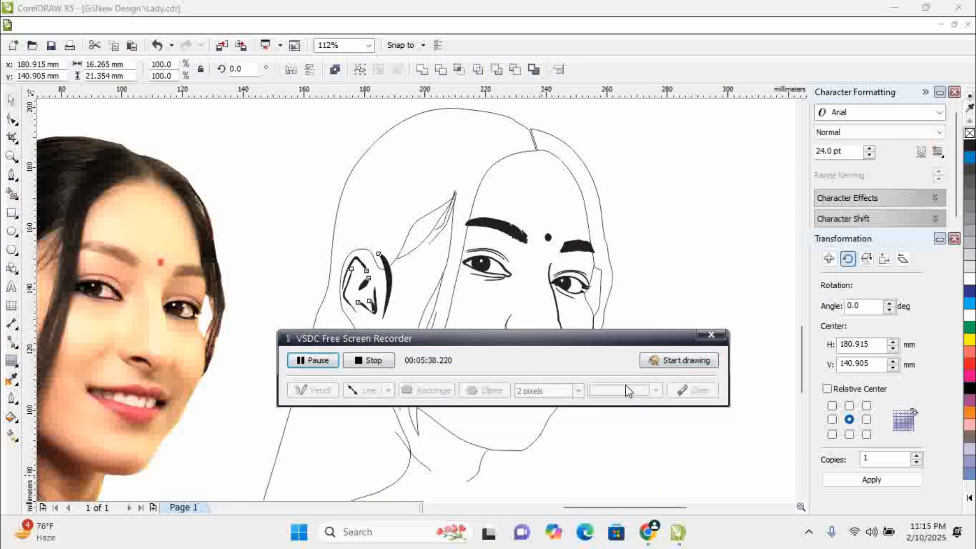